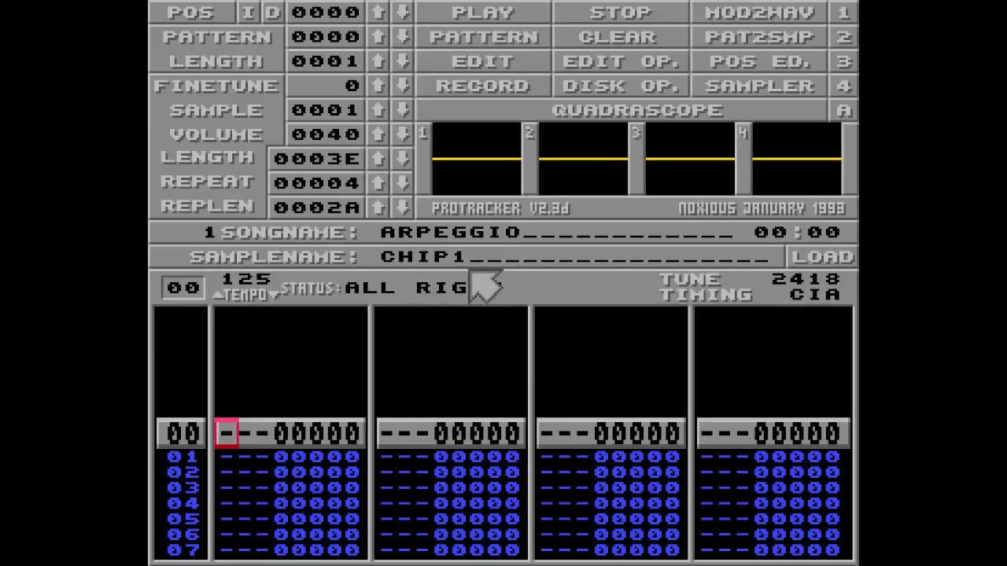
- Inspect the CHIP1 sample waveform, then preview the sample from the pattern editor
{"action": "left_click", "coordinate": [763, 83]}
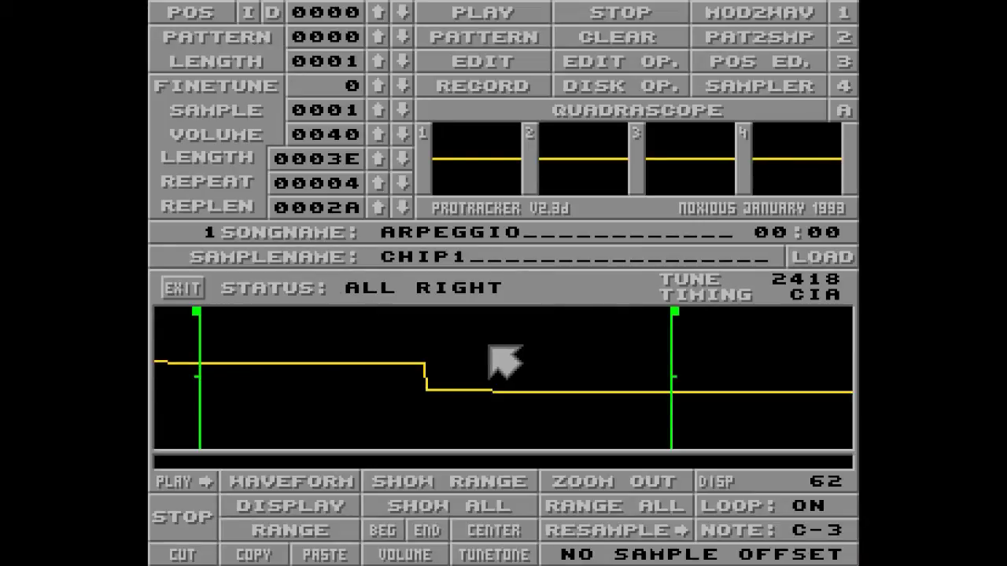
{"action": "left_click", "coordinate": [770, 90]}
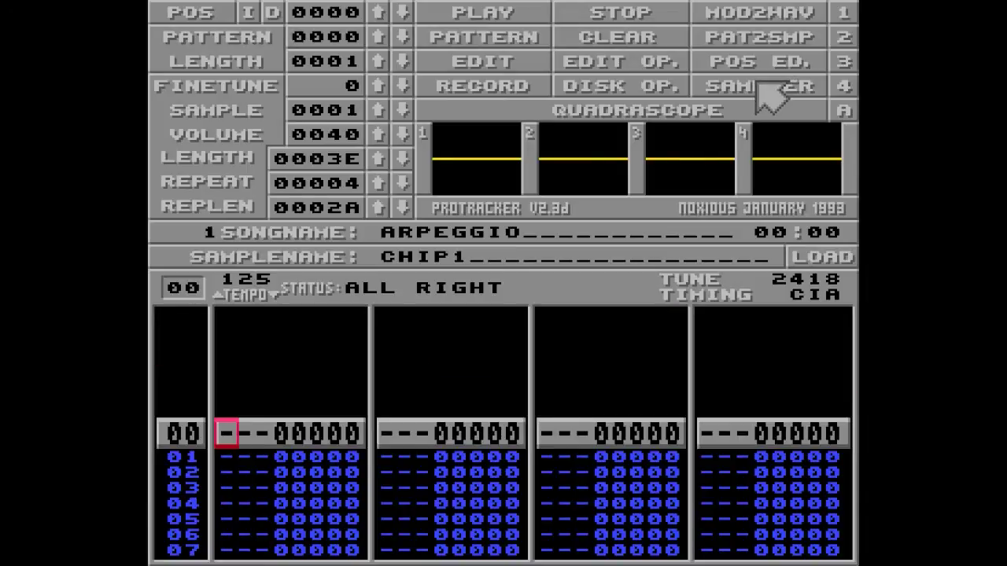
{"action": "key", "text": "q"}
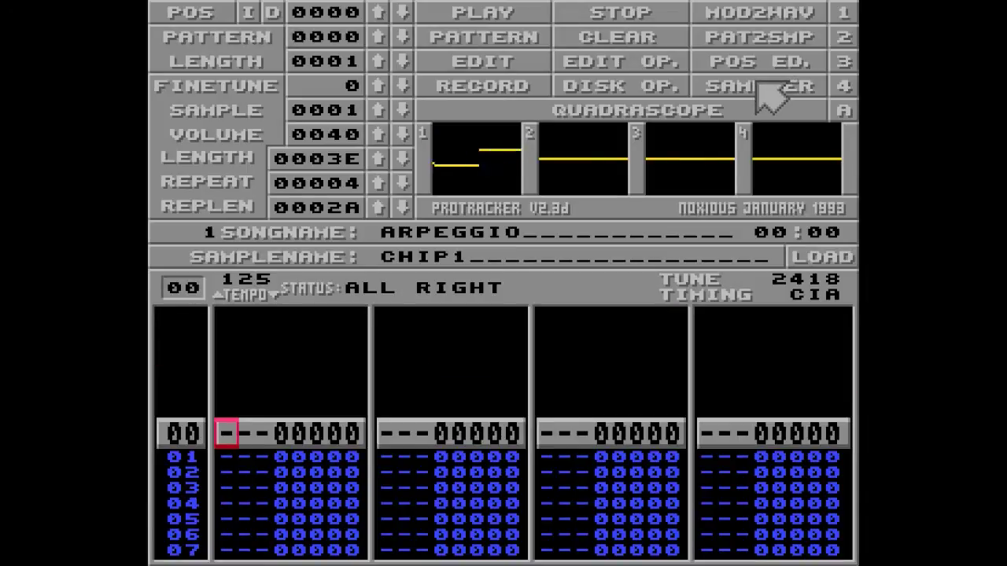
- Toggle edit mode on and off and move the pattern cursor to channel 3
{"action": "key", "text": "space"}
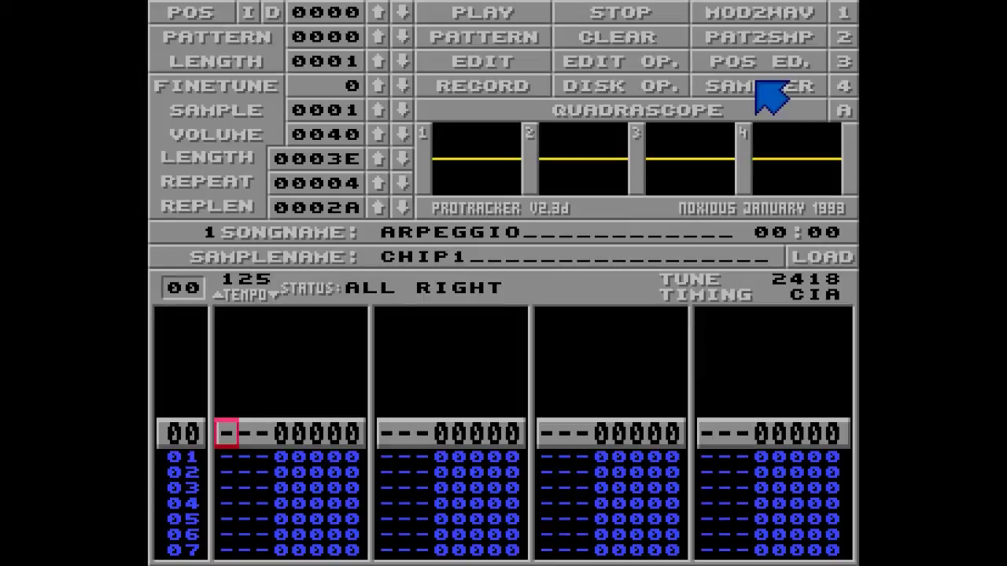
{"action": "key", "text": "space"}
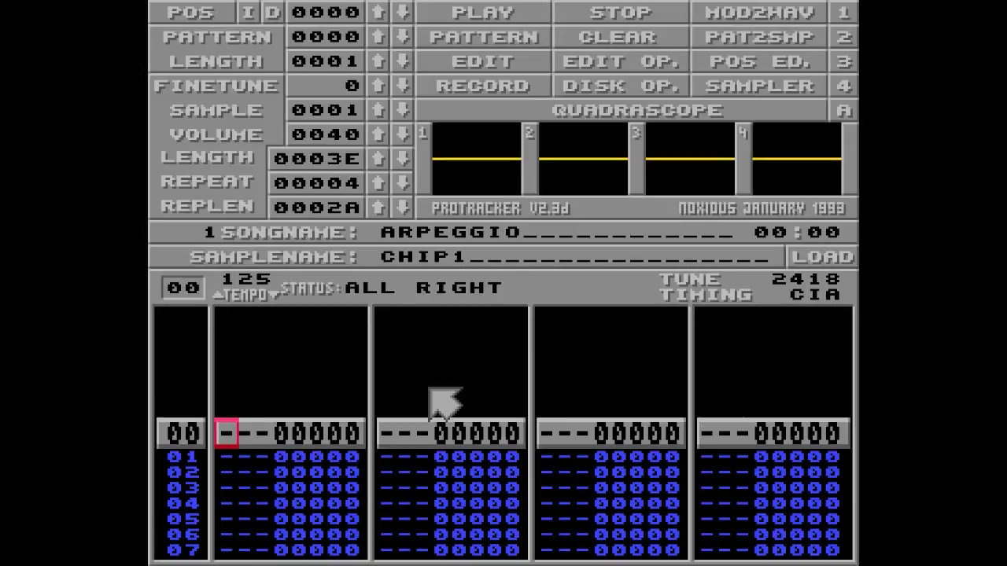
{"action": "key", "text": "Tab"}
{"action": "key", "text": "Tab"}
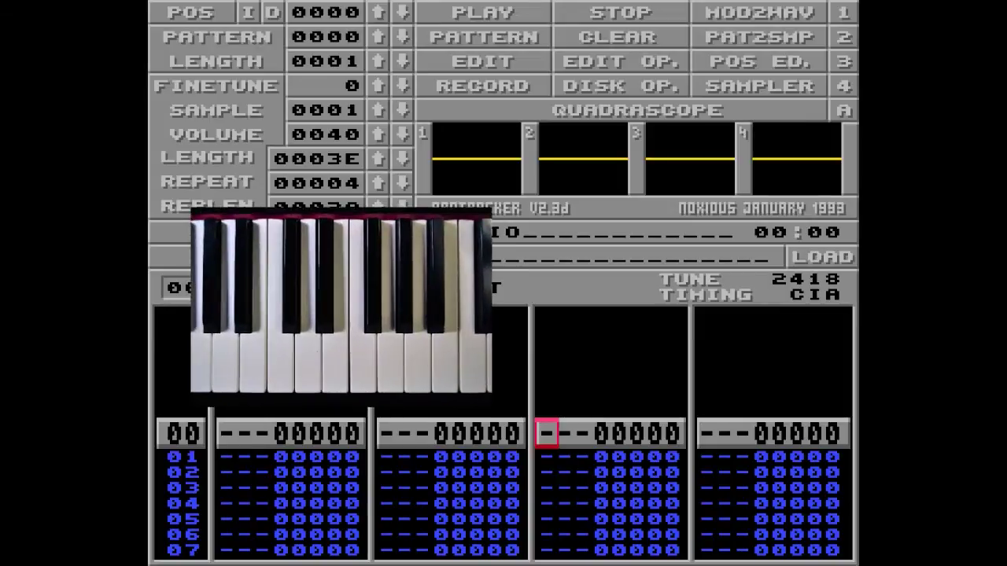
- Preview the C, E and G notes of the chord
{"action": "key", "text": "z"}
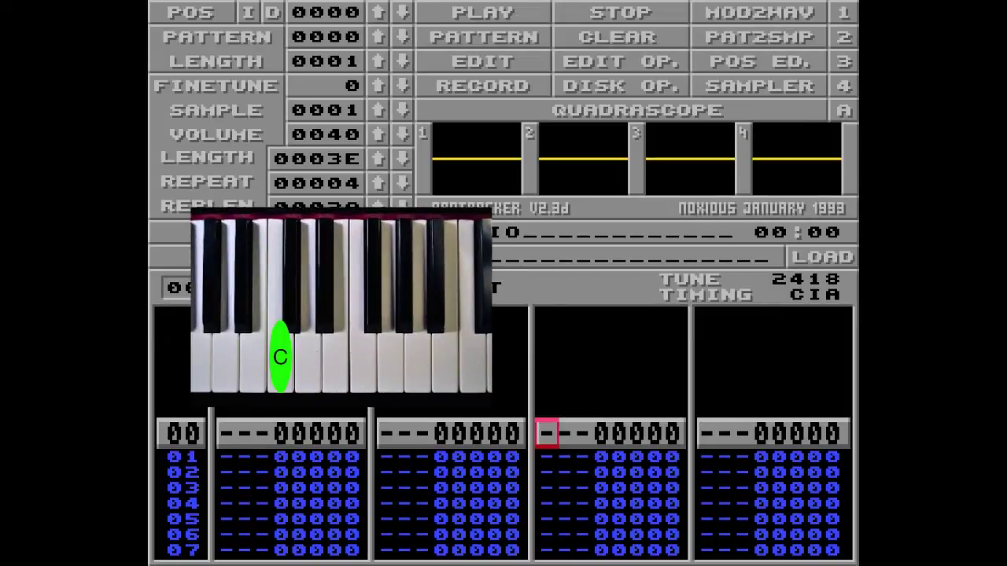
{"action": "key", "text": "c"}
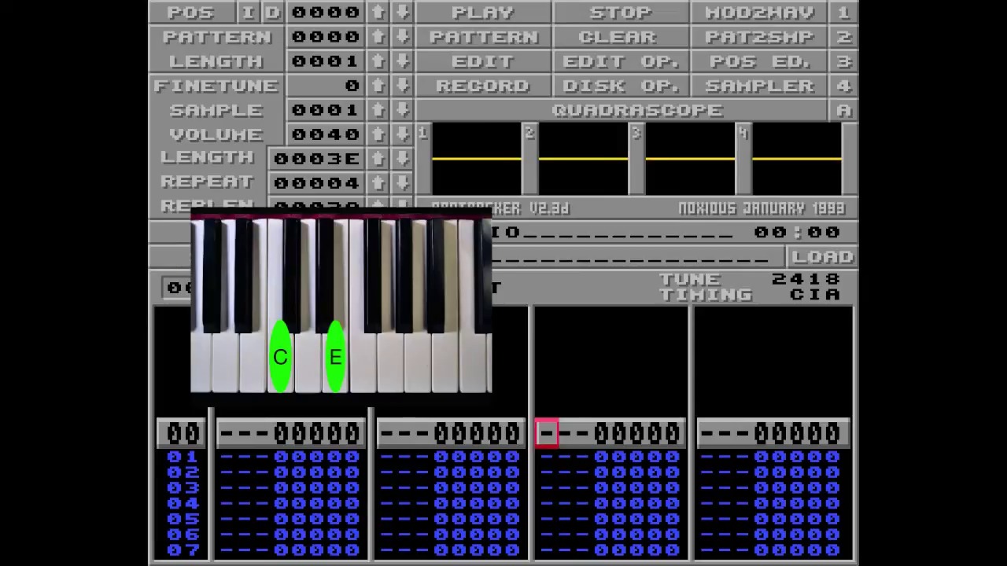
{"action": "key", "text": "b"}
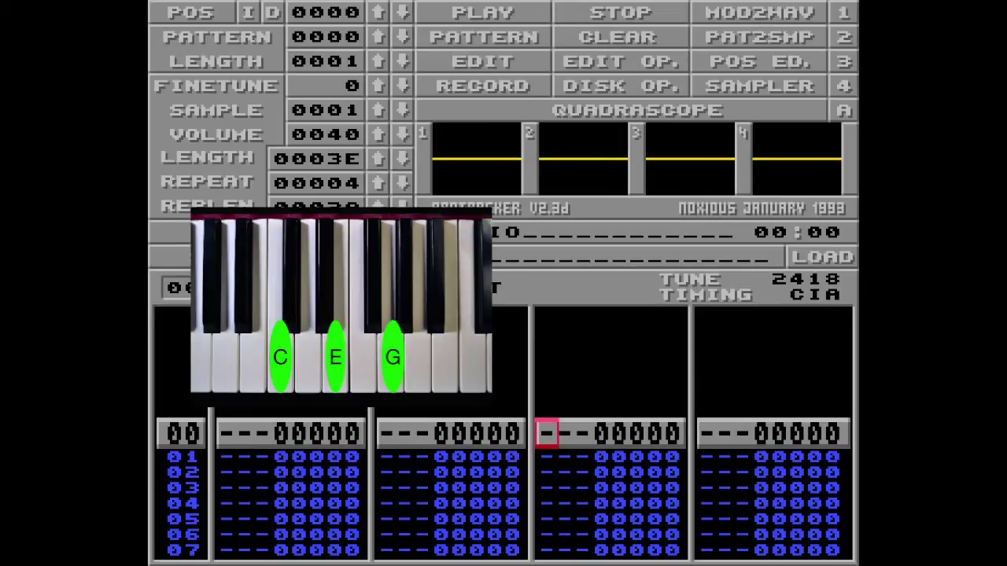
- Enter C-3 on sample 01 in channel 3 row 00 with arpeggio 047
{"action": "key", "text": "z"}
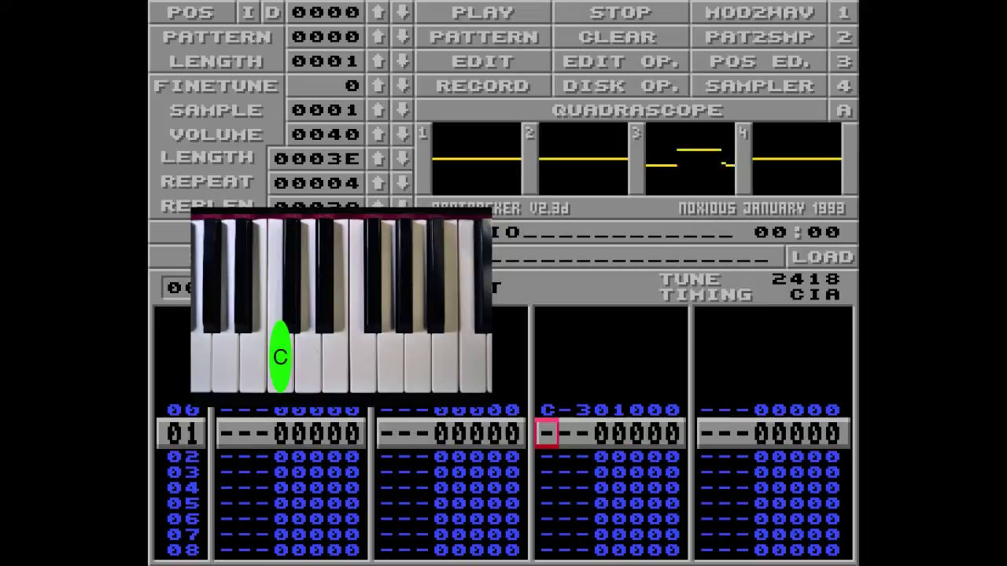
{"action": "key", "text": "Up"}
{"action": "key", "text": "Right"}
{"action": "key", "text": "Right"}
{"action": "key", "text": "Right"}
{"action": "key", "text": "Right"}
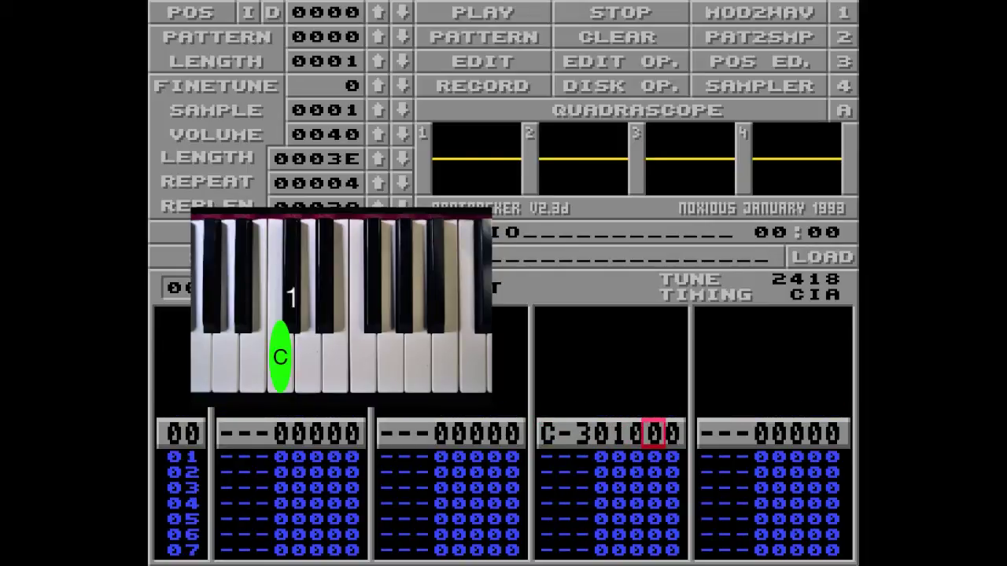
{"action": "type", "text": "4"}
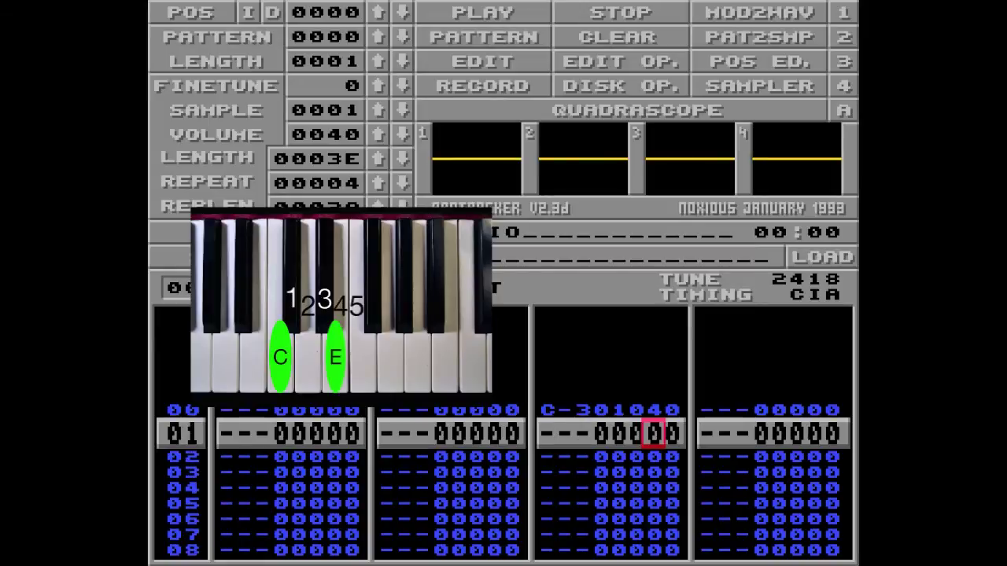
{"action": "key", "text": "Up"}
{"action": "key", "text": "Right"}
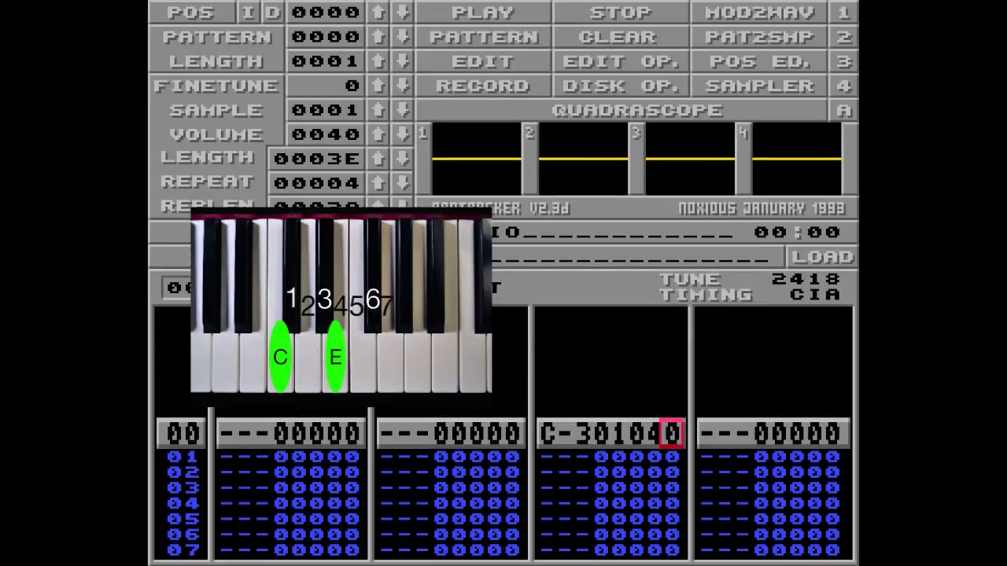
{"action": "type", "text": "7"}
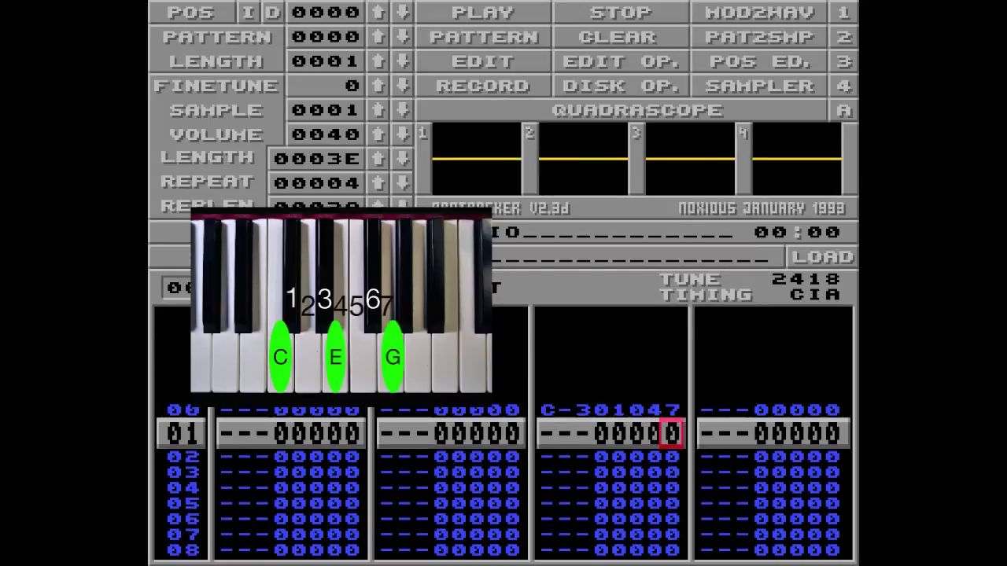
- Repeat the 047 arpeggio down channel 3's following rows
{"action": "key", "text": "Left"}
{"action": "type", "text": "44444444444"}
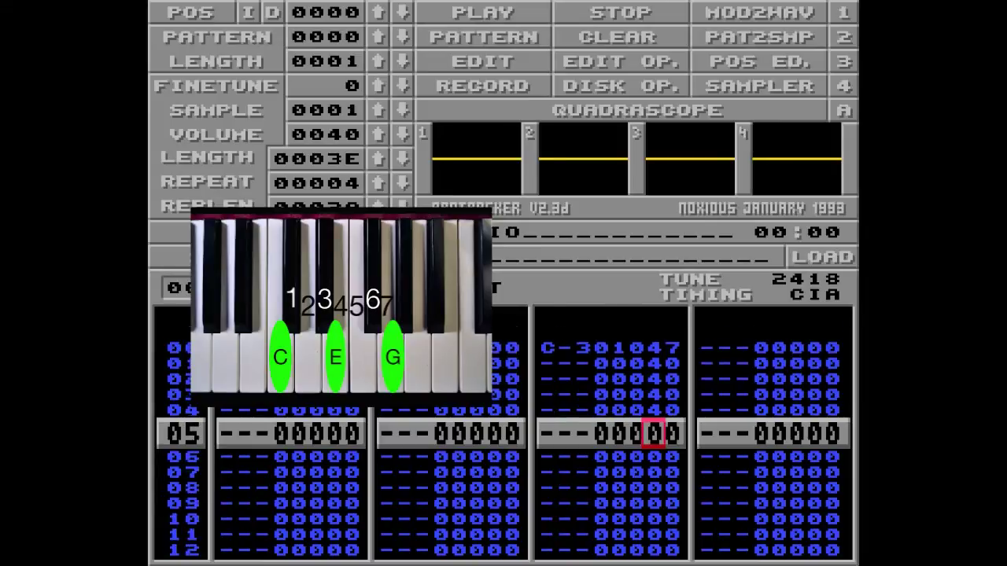
{"action": "key", "text": "Up"}
{"action": "key", "text": "Up"}
{"action": "key", "text": "Up"}
{"action": "key", "text": "Up"}
{"action": "key", "text": "Up"}
{"action": "key", "text": "Up"}
{"action": "key", "text": "Up"}
{"action": "key", "text": "Up"}
{"action": "key", "text": "Up"}
{"action": "key", "text": "Up"}
{"action": "key", "text": "Up"}
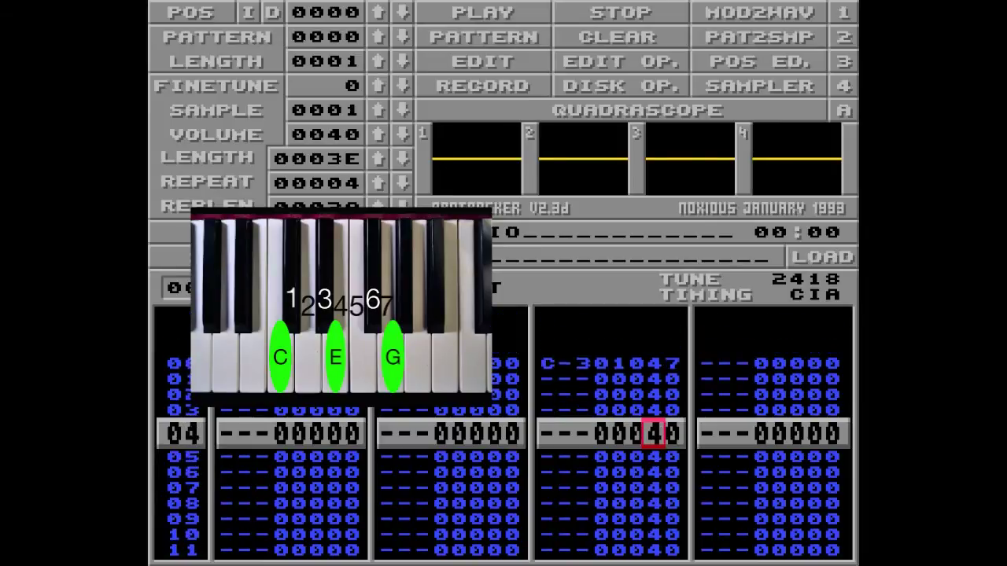
{"action": "key", "text": "Right"}
{"action": "type", "text": "7777777777"}
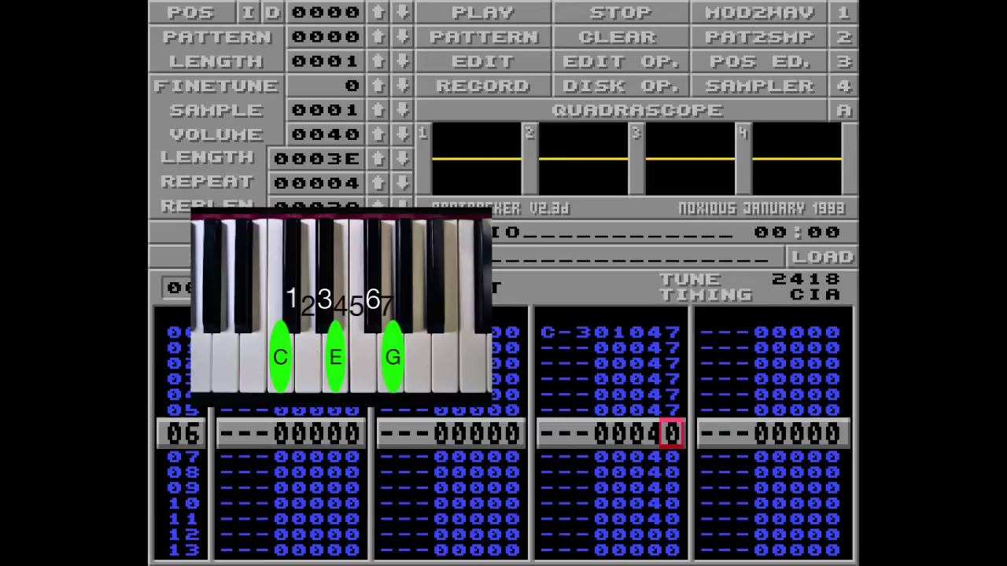
{"action": "type", "text": "7"}
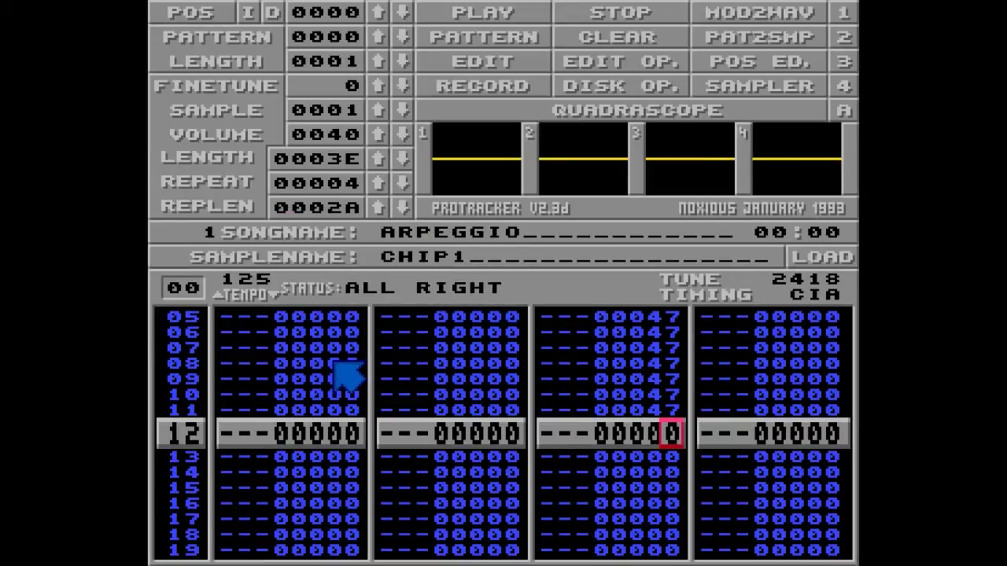
{"action": "key", "text": "Alt_R"}
{"action": "key", "text": "space"}
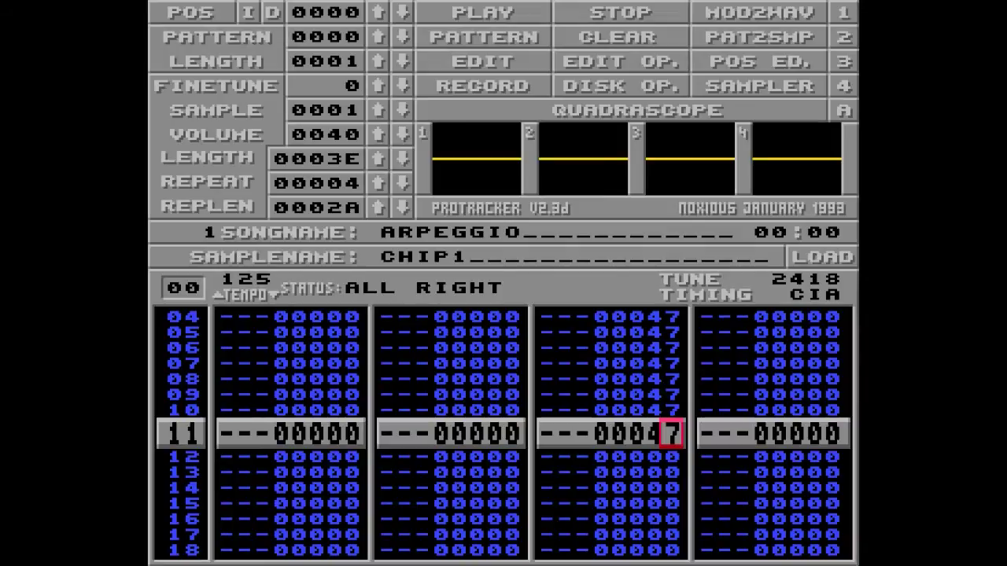
{"action": "scroll", "coordinate": [759, 387], "scroll_direction": "up", "scroll_amount": 8}
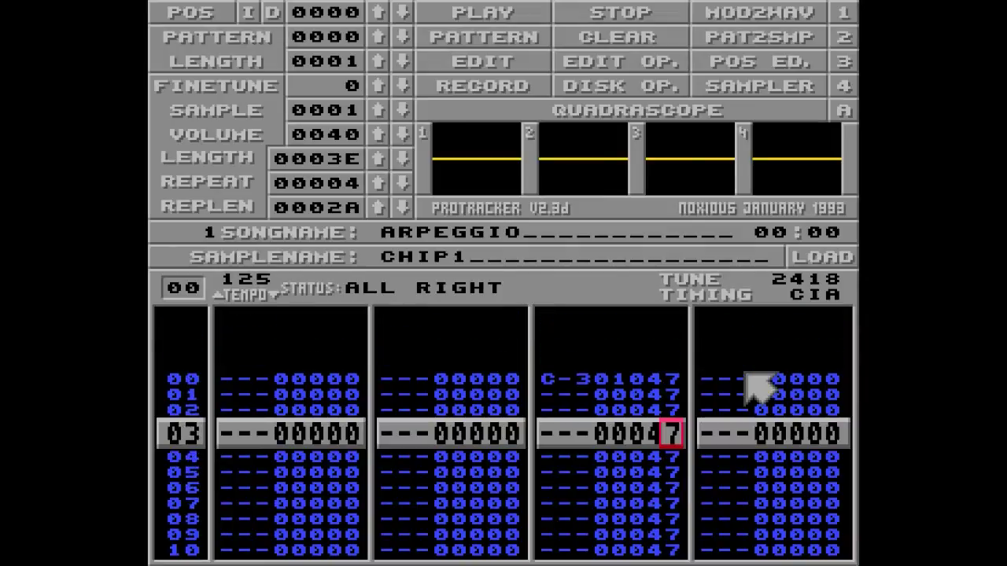
{"action": "scroll", "coordinate": [759, 387], "scroll_direction": "up", "scroll_amount": 3}
{"action": "key", "text": "Left"}
{"action": "key", "text": "space"}
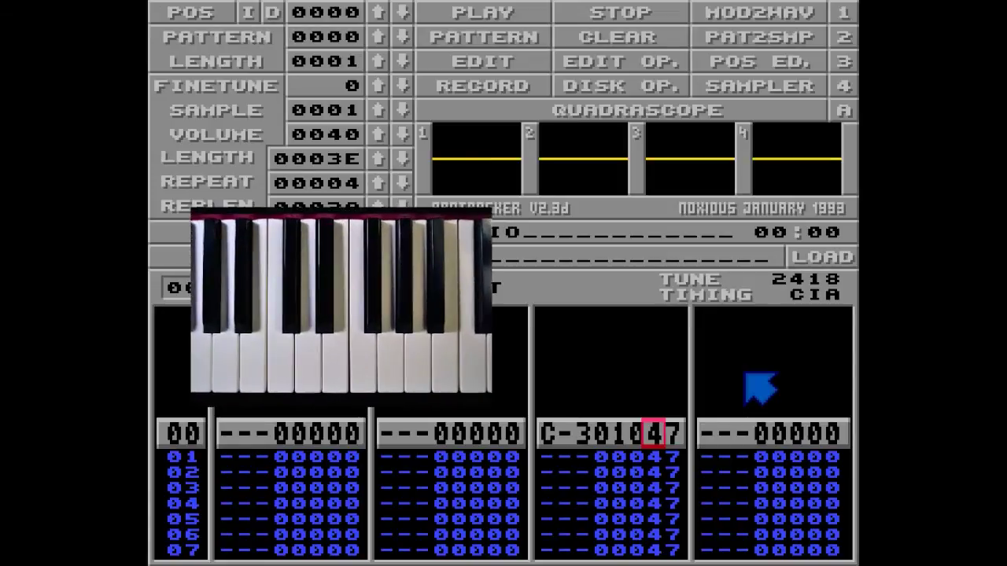
{"action": "type", "text": "33333333333"}
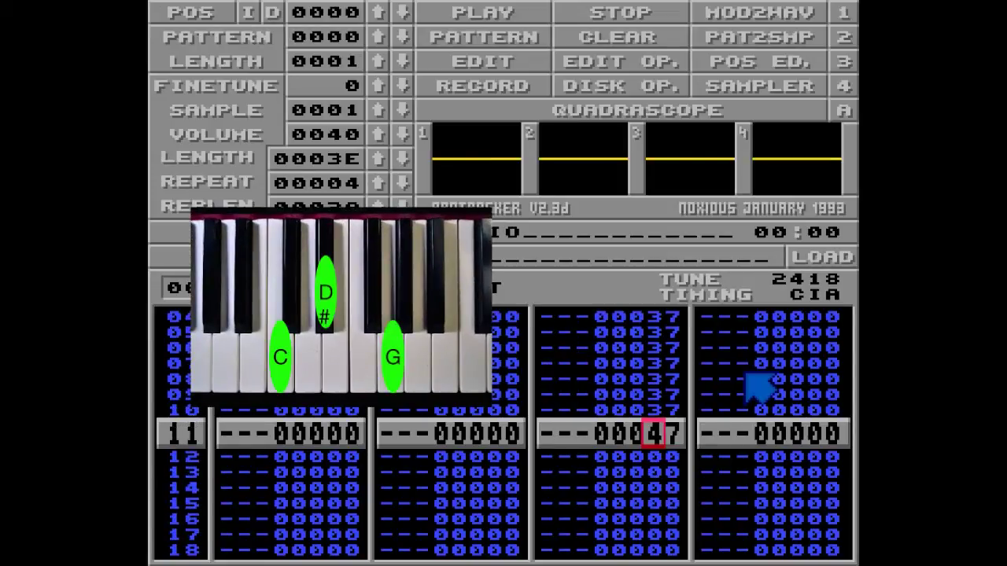
{"action": "type", "text": "3"}
{"action": "key", "text": "Alt_R"}
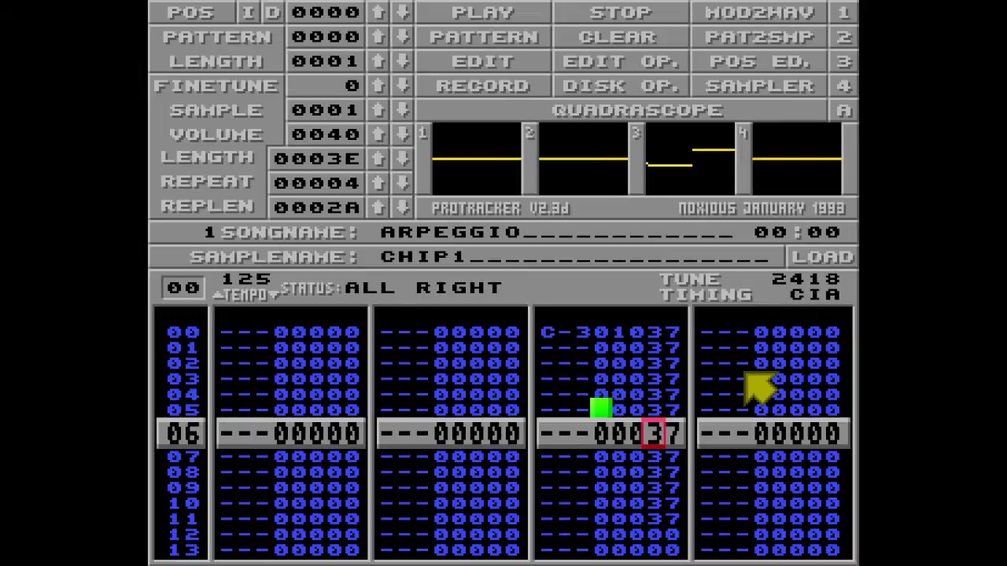
{"action": "key", "text": "space"}
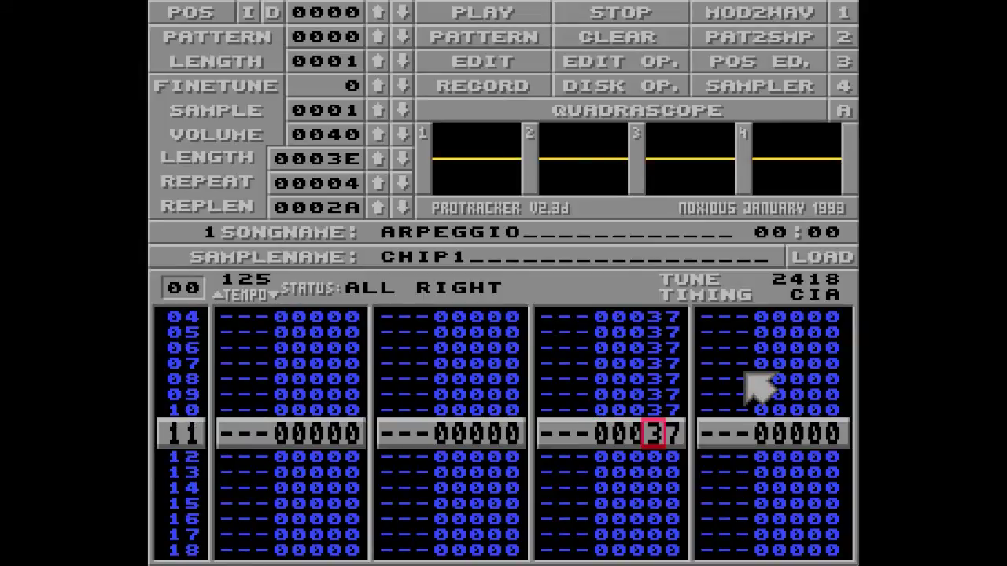
{"action": "key", "text": "Up"}
{"action": "key", "text": "Up"}
{"action": "key", "text": "Up"}
{"action": "key", "text": "Up"}
{"action": "key", "text": "Up"}
{"action": "key", "text": "Up"}
{"action": "key", "text": "Up"}
{"action": "key", "text": "Up"}
{"action": "key", "text": "Up"}
{"action": "key", "text": "Up"}
{"action": "key", "text": "Up"}
{"action": "key", "text": "space"}
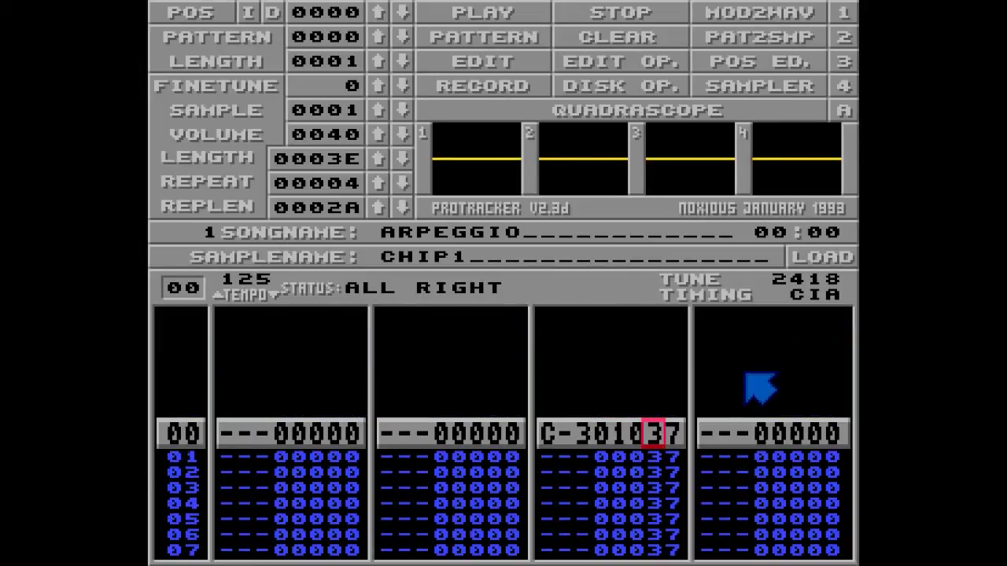
{"action": "type", "text": "444444444444"}
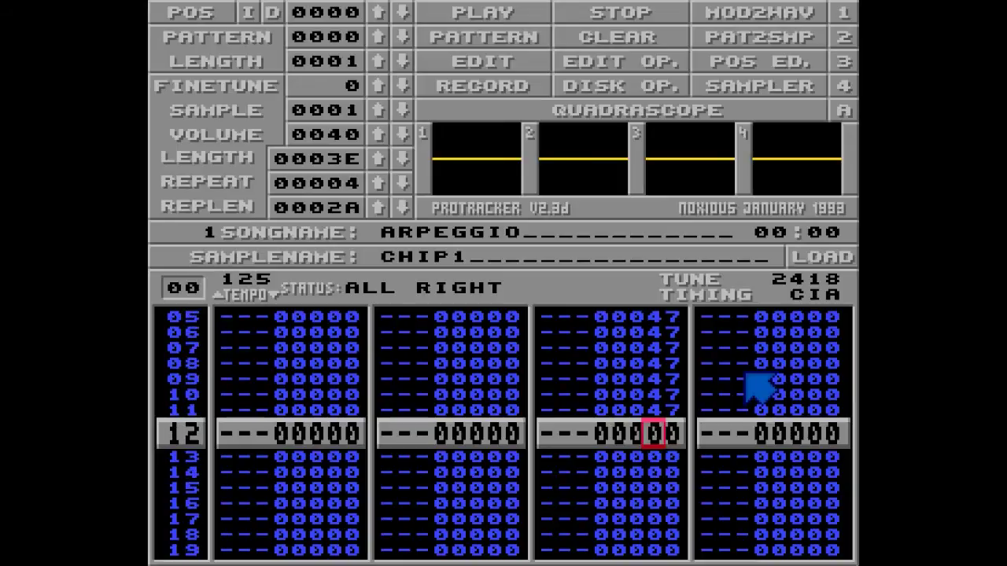
{"action": "key", "text": "space"}
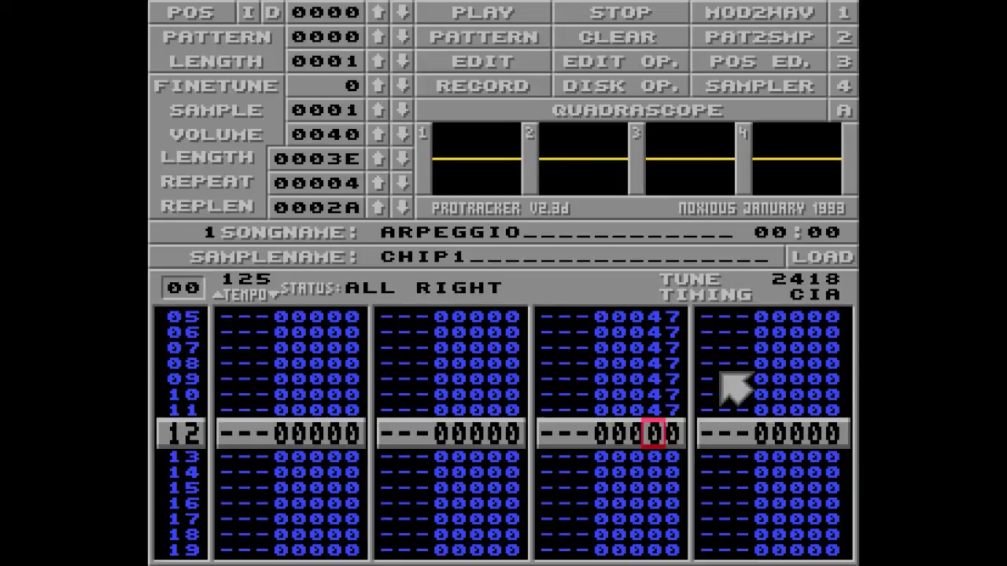
- Replace channel 3's opening note on row 00 with E-3
{"action": "key", "text": "Up"}
{"action": "key", "text": "Up"}
{"action": "key", "text": "Up"}
{"action": "key", "text": "Up"}
{"action": "key", "text": "Up"}
{"action": "key", "text": "Up"}
{"action": "key", "text": "Up"}
{"action": "key", "text": "Up"}
{"action": "key", "text": "Up"}
{"action": "key", "text": "Up"}
{"action": "key", "text": "Up"}
{"action": "key", "text": "Left"}
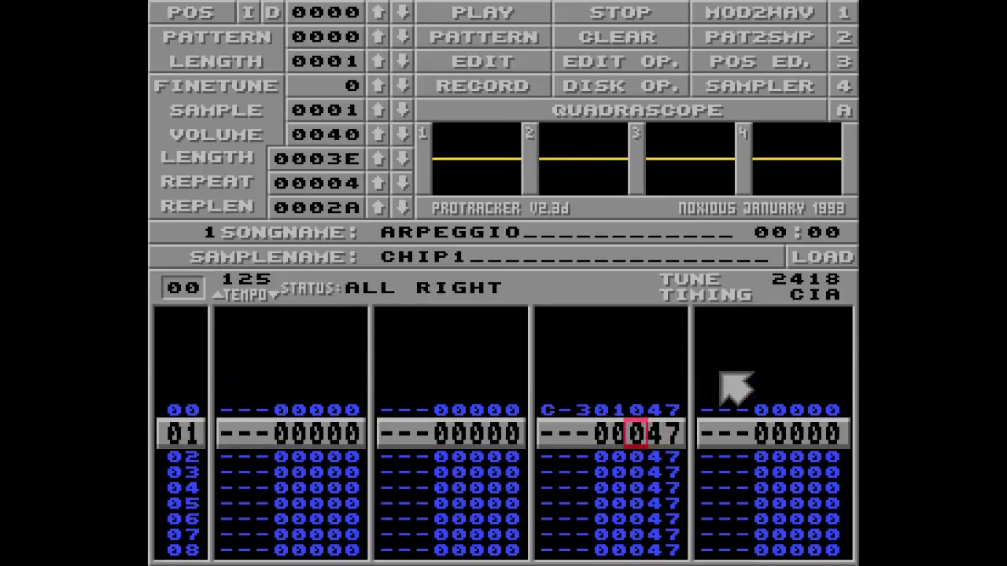
{"action": "key", "text": "Left"}
{"action": "key", "text": "Left"}
{"action": "key", "text": "Up"}
{"action": "key", "text": "Left"}
{"action": "key", "text": "space"}
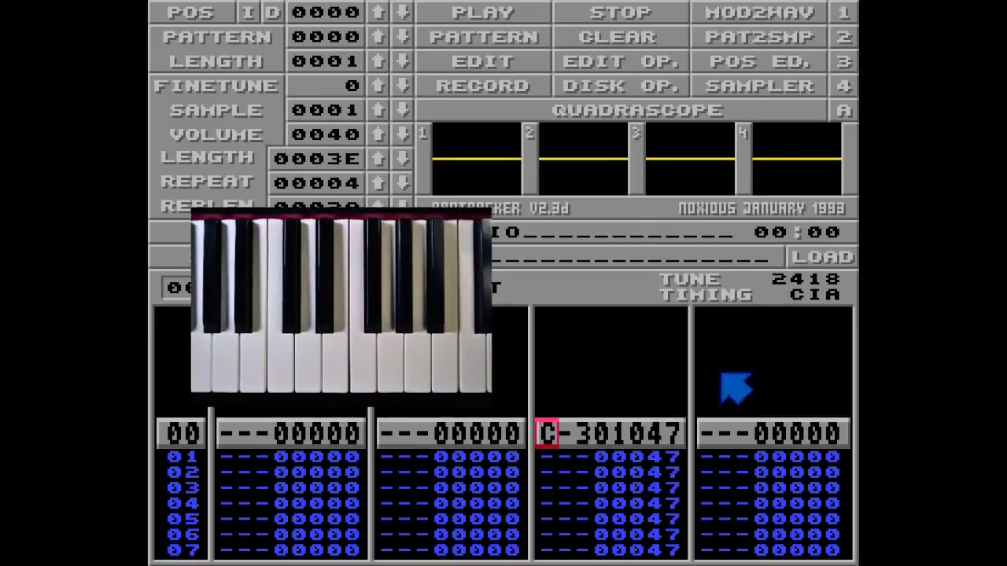
{"action": "key", "text": "e"}
{"action": "key", "text": "space"}
- Change channel 3's opening note to B-2 on sample 01
{"action": "key", "text": "Up"}
{"action": "key", "text": "Right"}
{"action": "key", "text": "Right"}
{"action": "key", "text": "Right"}
{"action": "key", "text": "Right"}
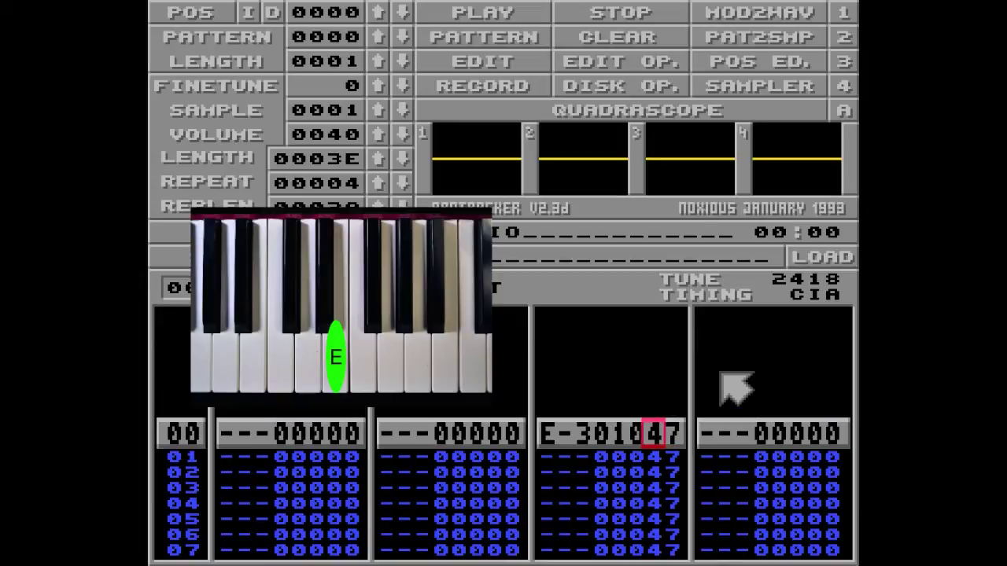
{"action": "key", "text": "Right"}
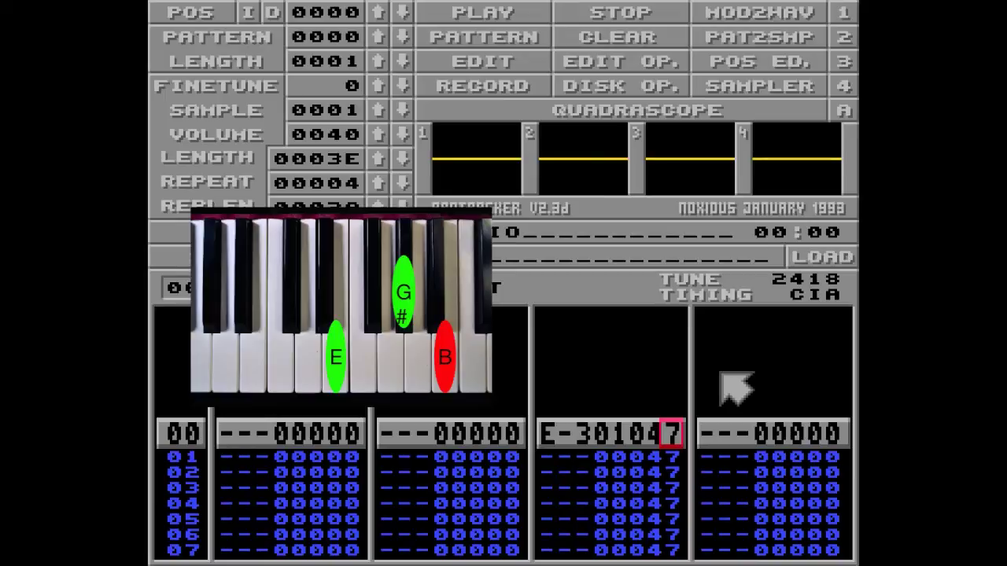
{"action": "key", "text": "Left"}
{"action": "key", "text": "Left"}
{"action": "key", "text": "Left"}
{"action": "key", "text": "Left"}
{"action": "key", "text": "Left"}
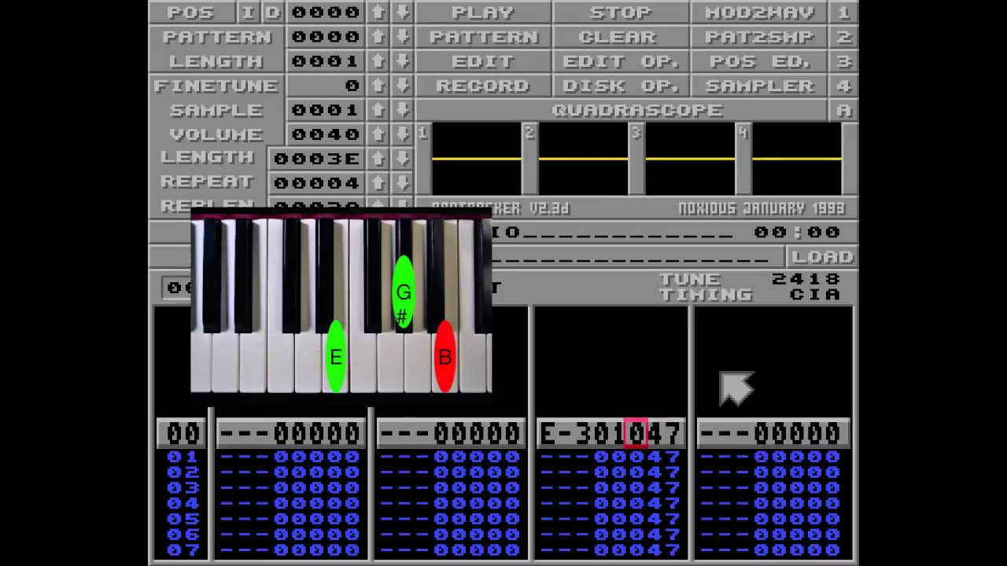
{"action": "key", "text": "space"}
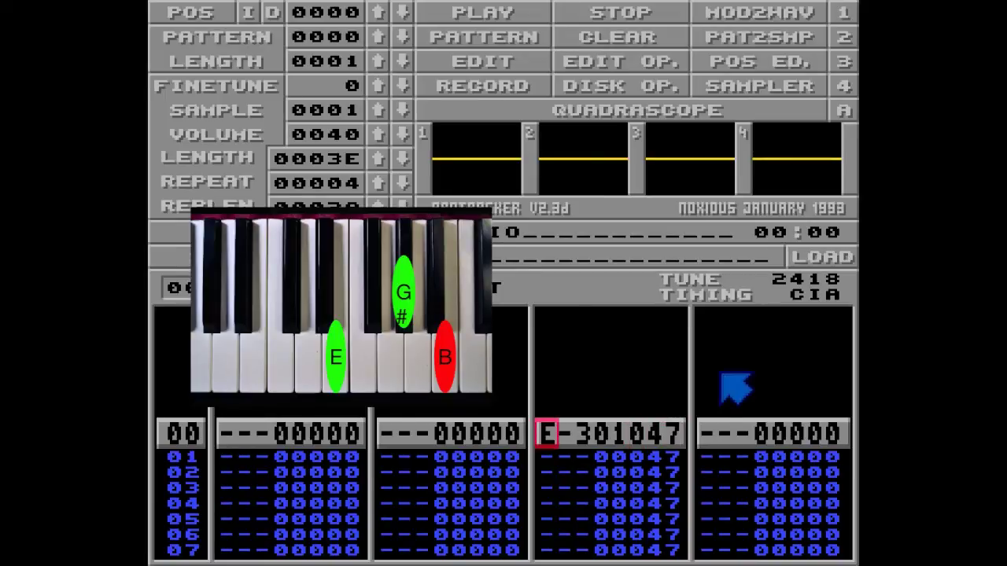
{"action": "key", "text": "m"}
{"action": "key", "text": "space"}
- Set row 00's arpeggio effect in channel 3 to 059
{"action": "key", "text": "Up"}
{"action": "key", "text": "Right"}
{"action": "key", "text": "Right"}
{"action": "key", "text": "Right"}
{"action": "key", "text": "Right"}
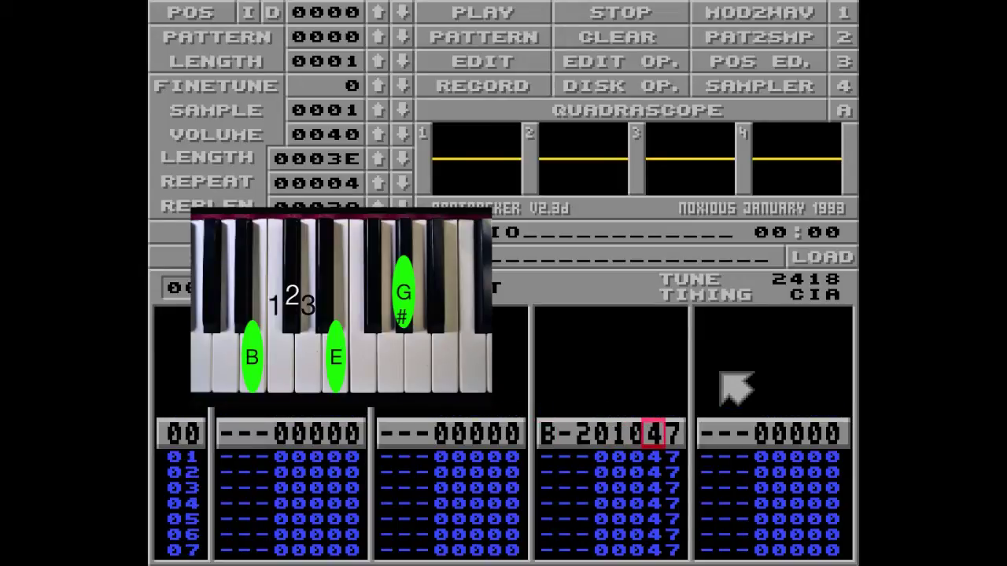
{"action": "key", "text": "space"}
{"action": "type", "text": "5"}
{"action": "key", "text": "Up"}
{"action": "key", "text": "Right"}
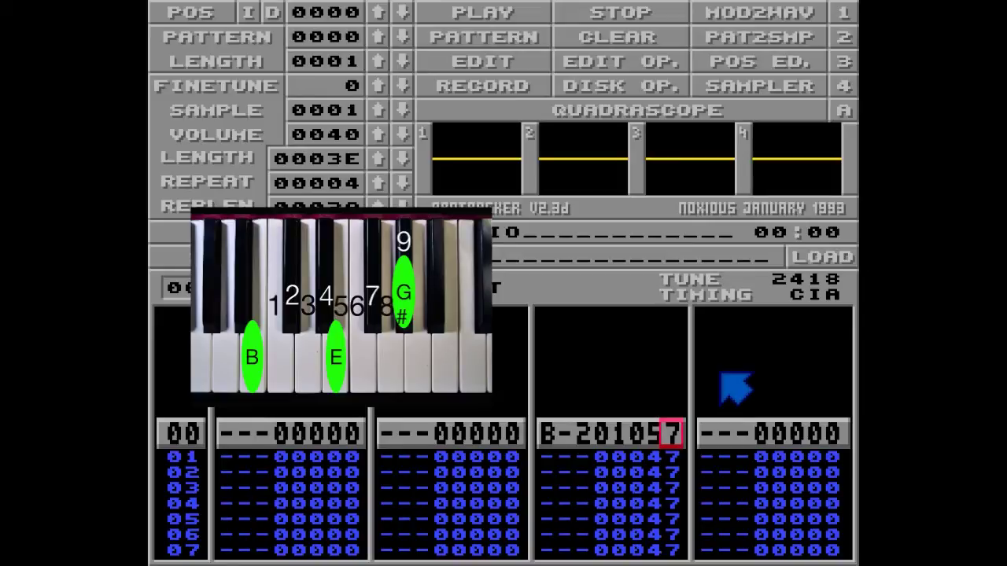
{"action": "type", "text": "9"}
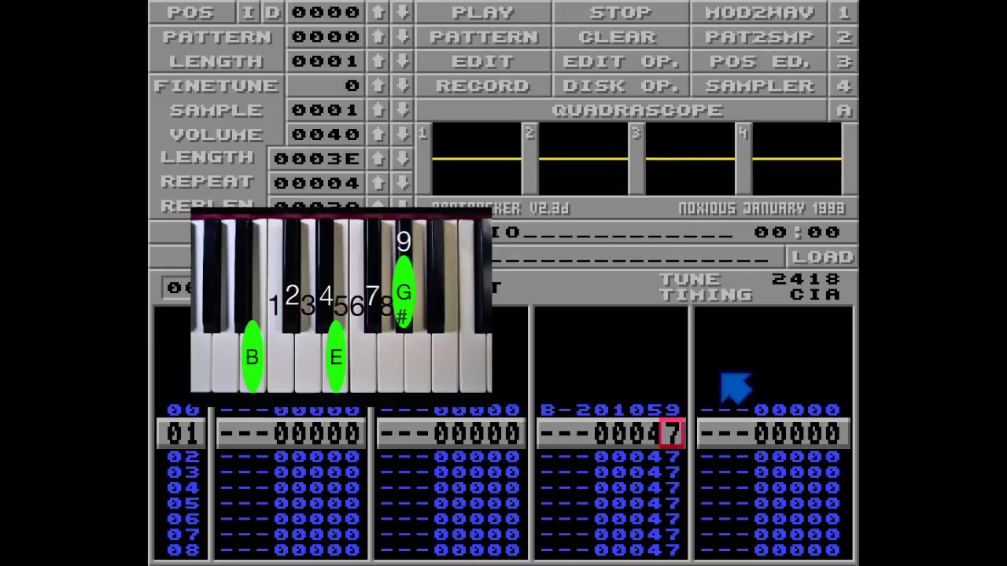
- Fill 5s and 9s down channel 3's effect digits to repeat arpeggio 059
{"action": "key", "text": "Left"}
{"action": "type", "text": "55555555555"}
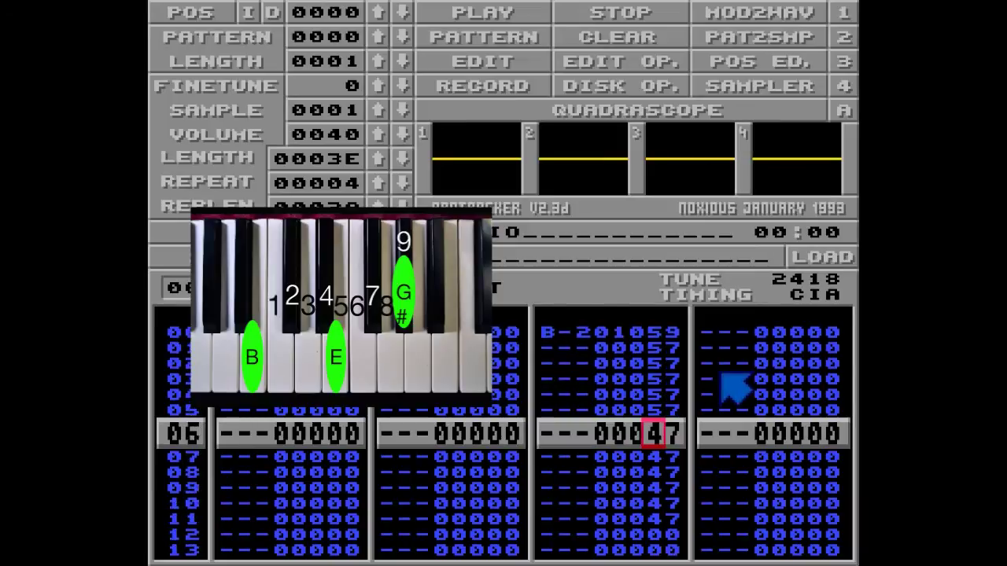
{"action": "key", "text": "Right"}
{"action": "key", "text": "Up"}
{"action": "key", "text": "Up"}
{"action": "key", "text": "Up"}
{"action": "key", "text": "Up"}
{"action": "key", "text": "Up"}
{"action": "key", "text": "Up"}
{"action": "key", "text": "Up"}
{"action": "key", "text": "Up"}
{"action": "key", "text": "Up"}
{"action": "key", "text": "Up"}
{"action": "key", "text": "Up"}
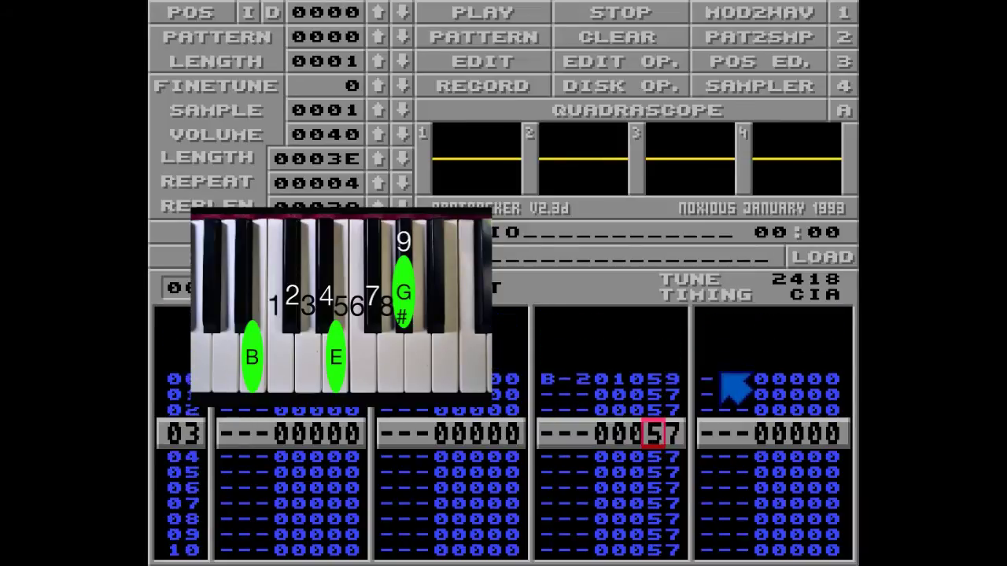
{"action": "type", "text": "99999999999"}
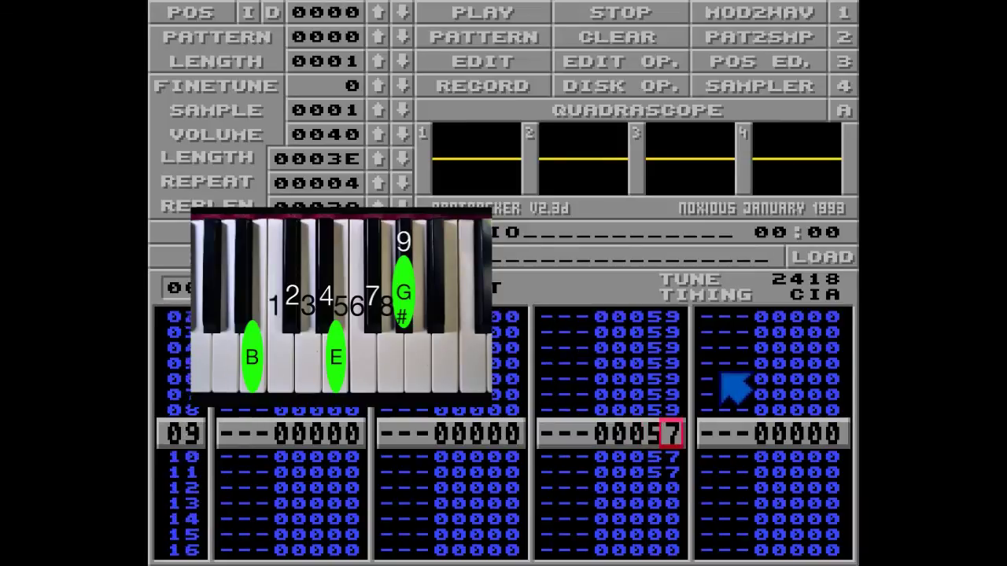
- Play the pattern to hear the B-2 arpeggio, then stop it
{"action": "key", "text": "Control_R"}
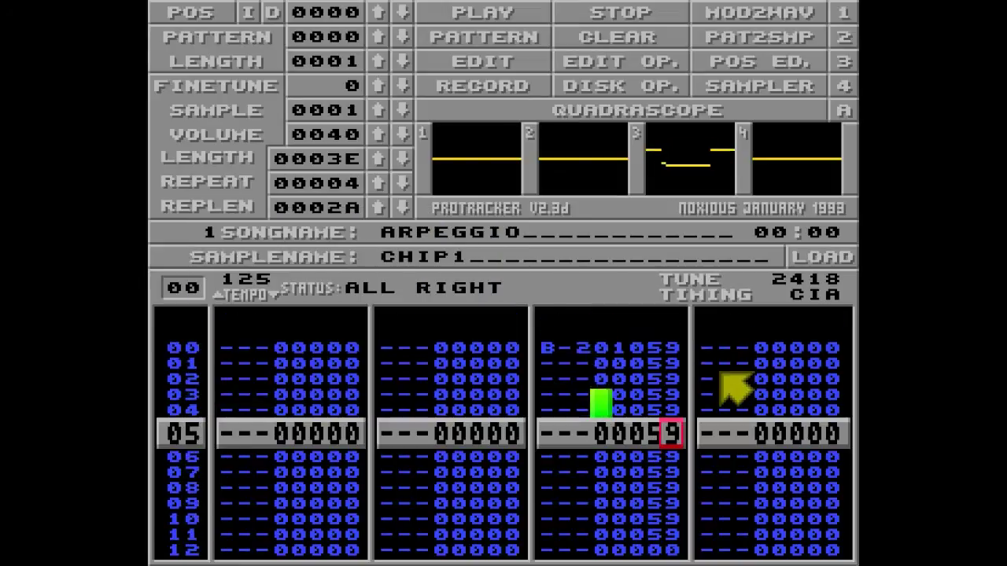
{"action": "key", "text": "space"}
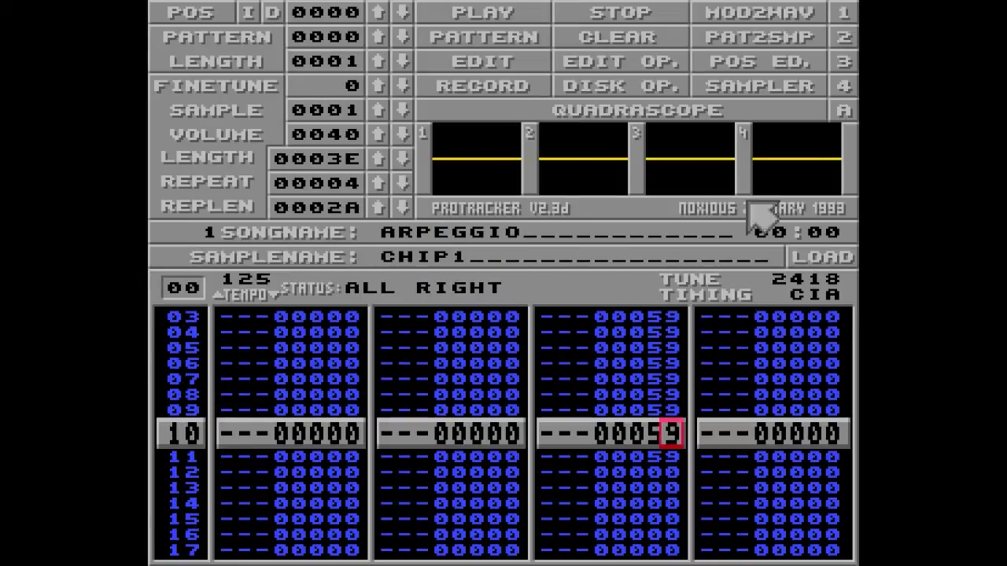
{"action": "key", "text": "Up"}
{"action": "key", "text": "Up"}
{"action": "key", "text": "Up"}
{"action": "key", "text": "Up"}
{"action": "key", "text": "Up"}
{"action": "key", "text": "Up"}
{"action": "key", "text": "Up"}
{"action": "key", "text": "Up"}
{"action": "key", "text": "Up"}
{"action": "key", "text": "Up"}
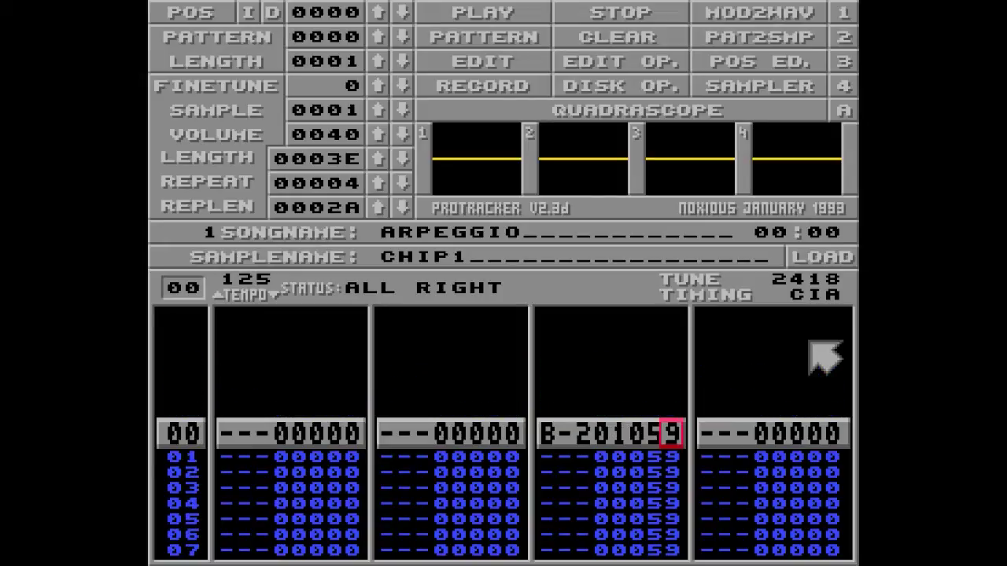
{"action": "key", "text": "space"}
- Type 0 into the last effect digit on rows 00–11 for arpeggio 050, then play
{"action": "type", "text": "000000000000"}
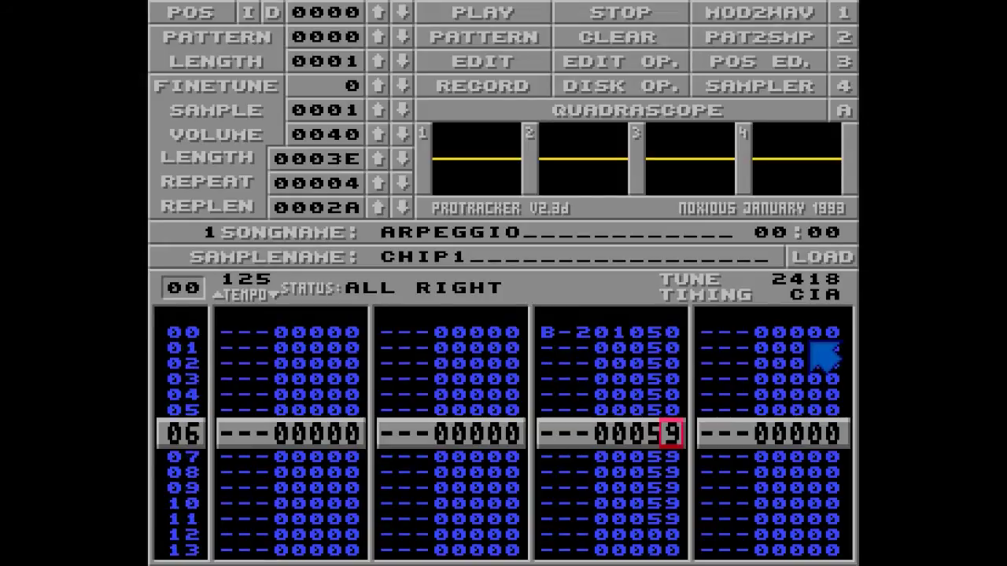
{"action": "key", "text": "Up"}
{"action": "key", "text": "Up"}
{"action": "key", "text": "Up"}
{"action": "key", "text": "Up"}
{"action": "key", "text": "Up"}
{"action": "key", "text": "Up"}
{"action": "key", "text": "Up"}
{"action": "key", "text": "Up"}
{"action": "key", "text": "Up"}
{"action": "key", "text": "Up"}
{"action": "key", "text": "Up"}
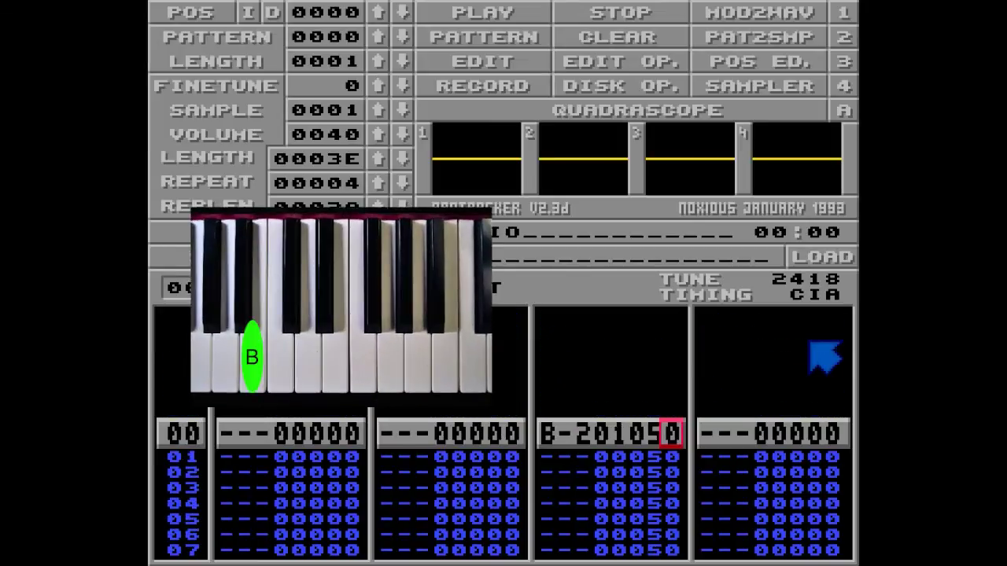
{"action": "key", "text": "Left"}
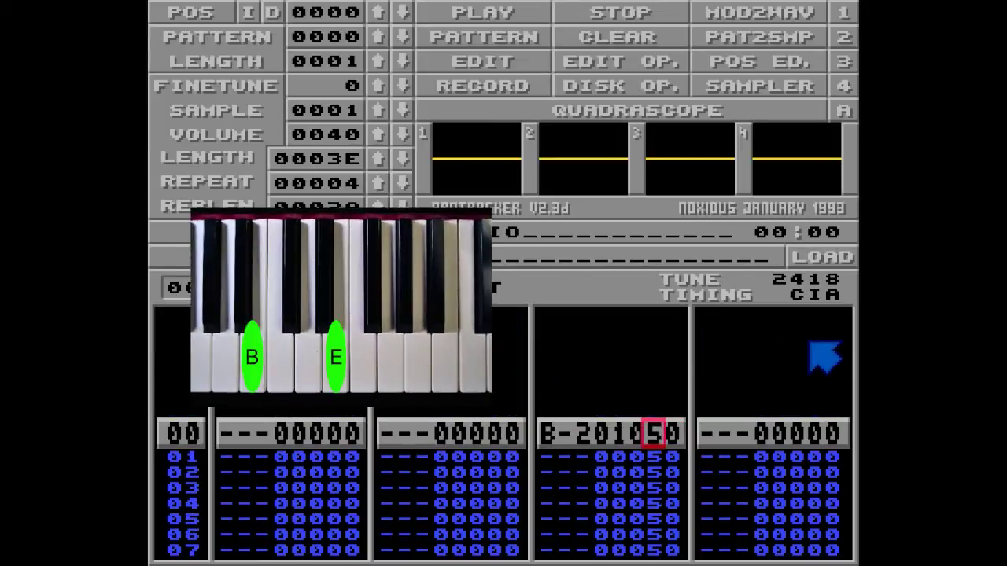
{"action": "key", "text": "Right"}
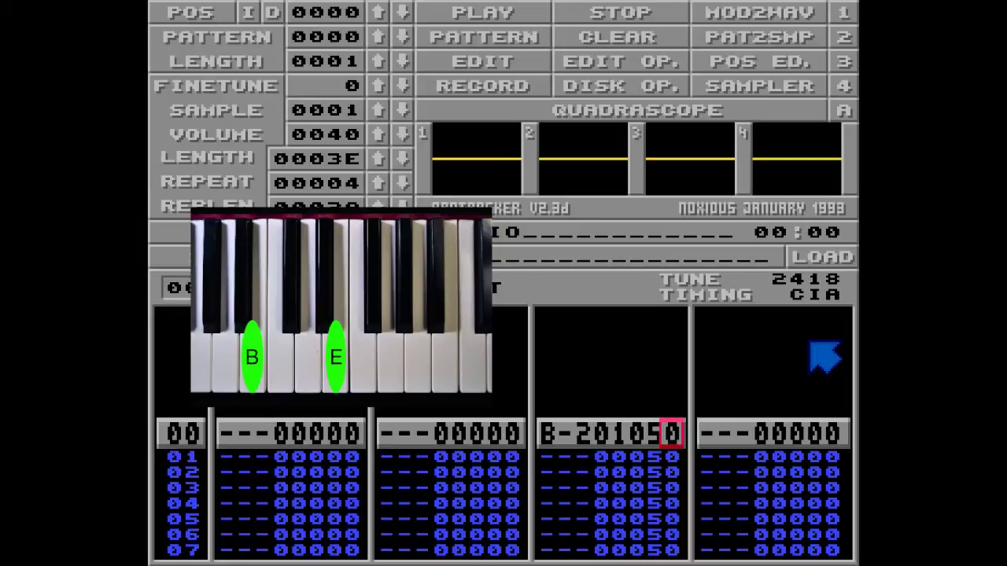
{"action": "key", "text": "Alt_R"}
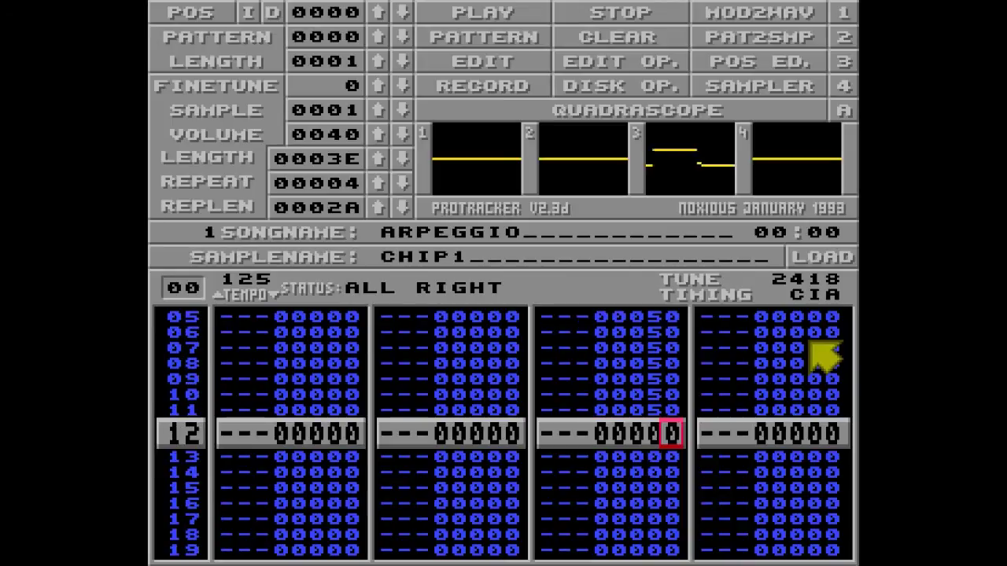
- Stop playback and restore arpeggio 059 on channel 3 rows 02–11
{"action": "key", "text": "space"}
{"action": "key", "text": "Up"}
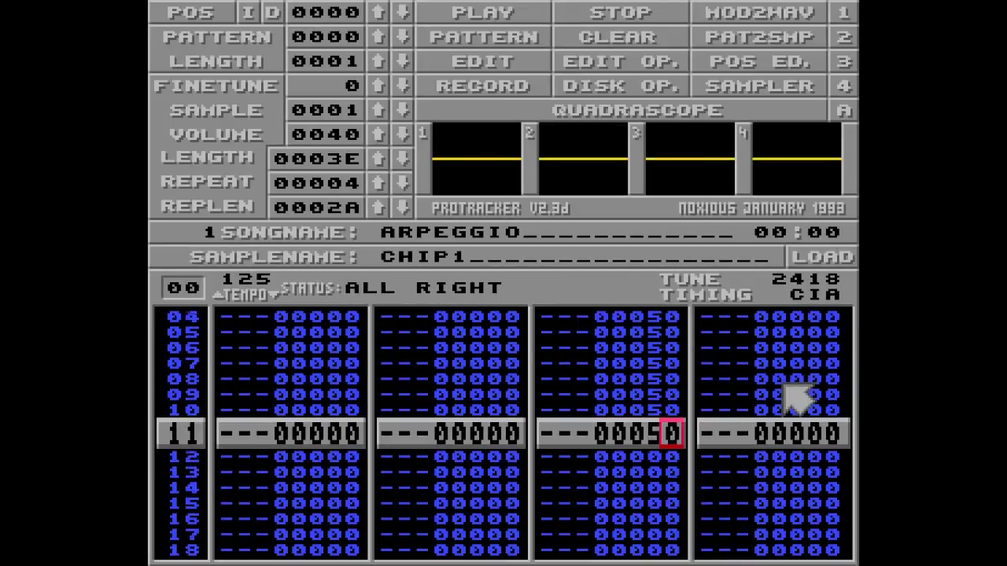
{"action": "key", "text": "Up"}
{"action": "key", "text": "Up"}
{"action": "key", "text": "Up"}
{"action": "key", "text": "Up"}
{"action": "key", "text": "Up"}
{"action": "key", "text": "Up"}
{"action": "key", "text": "Up"}
{"action": "key", "text": "Up"}
{"action": "key", "text": "Up"}
{"action": "key", "text": "Up"}
{"action": "key", "text": "Up"}
{"action": "key", "text": "space"}
{"action": "key", "text": "Down"}
{"action": "key", "text": "Down"}
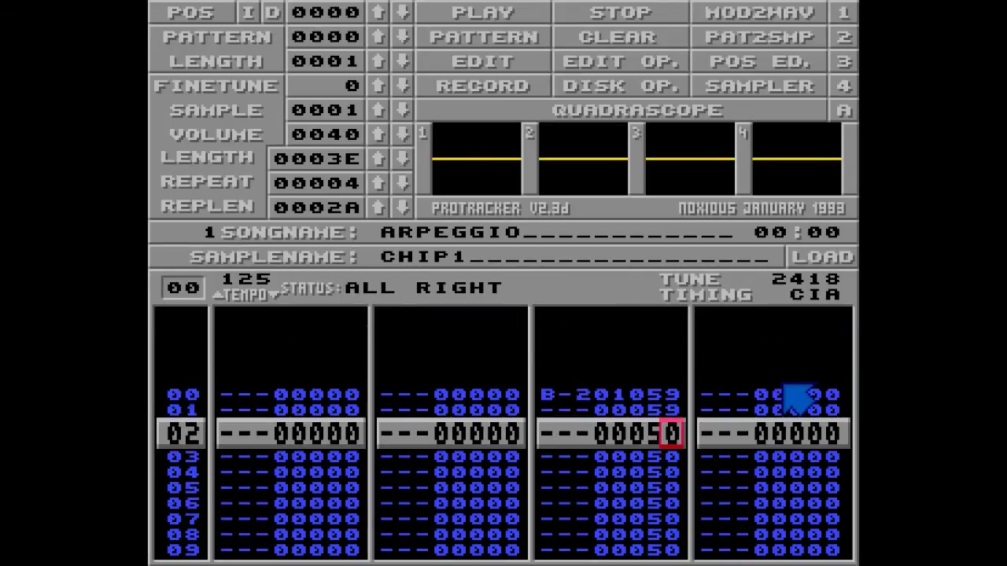
{"action": "type", "text": "9999999999"}
{"action": "key", "text": "Up"}
{"action": "key", "text": "Up"}
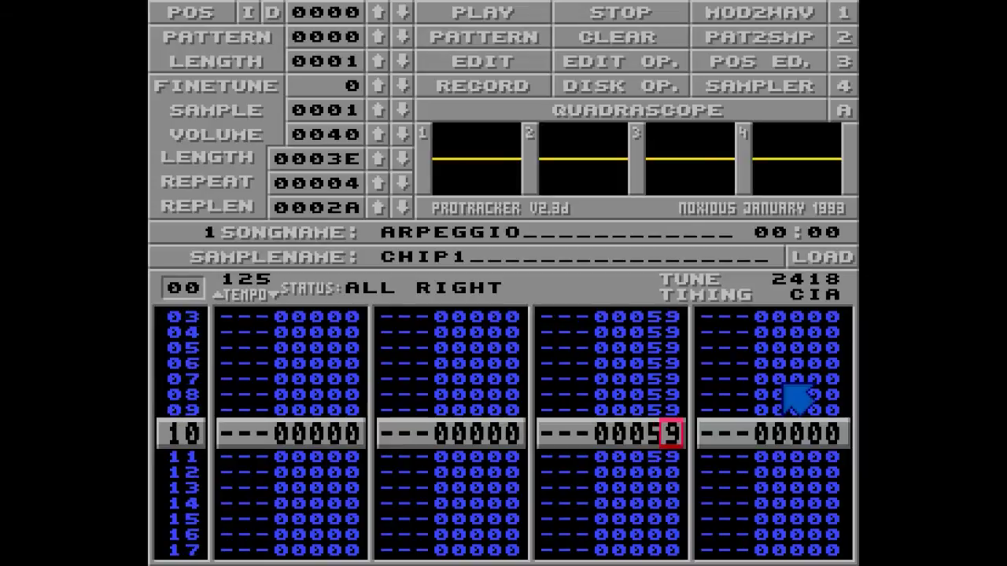
{"action": "key", "text": "Up"}
{"action": "key", "text": "Up"}
{"action": "key", "text": "Up"}
{"action": "key", "text": "Up"}
{"action": "key", "text": "Up"}
{"action": "key", "text": "Up"}
{"action": "key", "text": "Up"}
{"action": "key", "text": "Up"}
{"action": "key", "text": "Up"}
{"action": "key", "text": "Up"}
- Enter speed F1F in channel 2 and tempo F20 in channel 4 on row 00
{"action": "key", "text": "Left"}
{"action": "key", "text": "Left"}
{"action": "key", "text": "Left"}
{"action": "key", "text": "Left"}
{"action": "key", "text": "Left"}
{"action": "key", "text": "Left"}
{"action": "key", "text": "Left"}
{"action": "key", "text": "Left"}
{"action": "type", "text": "f"}
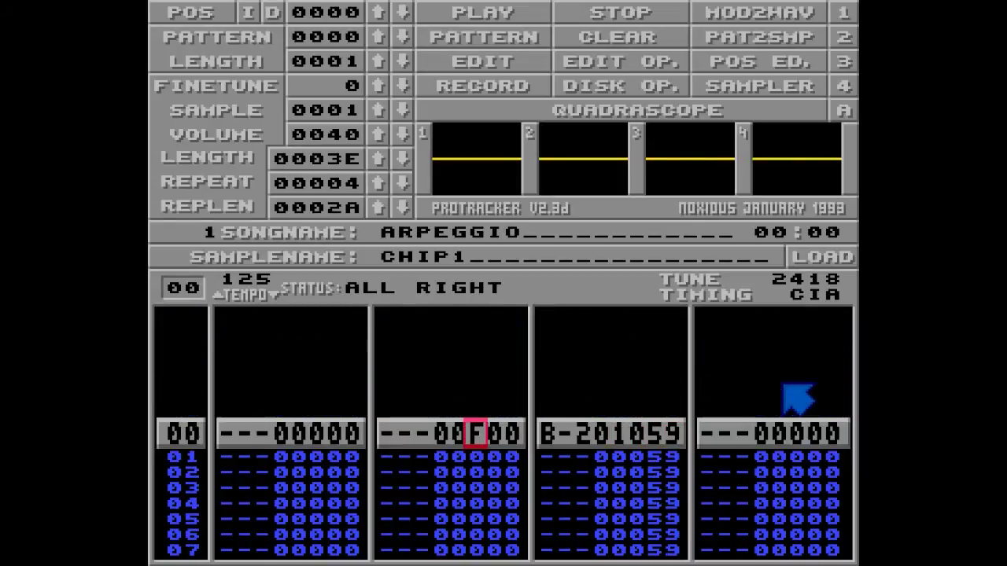
{"action": "key", "text": "Right"}
{"action": "type", "text": "1"}
{"action": "key", "text": "Right"}
{"action": "type", "text": "f"}
{"action": "key", "text": "Right"}
{"action": "key", "text": "Right"}
{"action": "key", "text": "Right"}
{"action": "key", "text": "Right"}
{"action": "key", "text": "Right"}
{"action": "key", "text": "Right"}
{"action": "key", "text": "Right"}
{"action": "key", "text": "Right"}
{"action": "key", "text": "Right"}
{"action": "key", "text": "Right"}
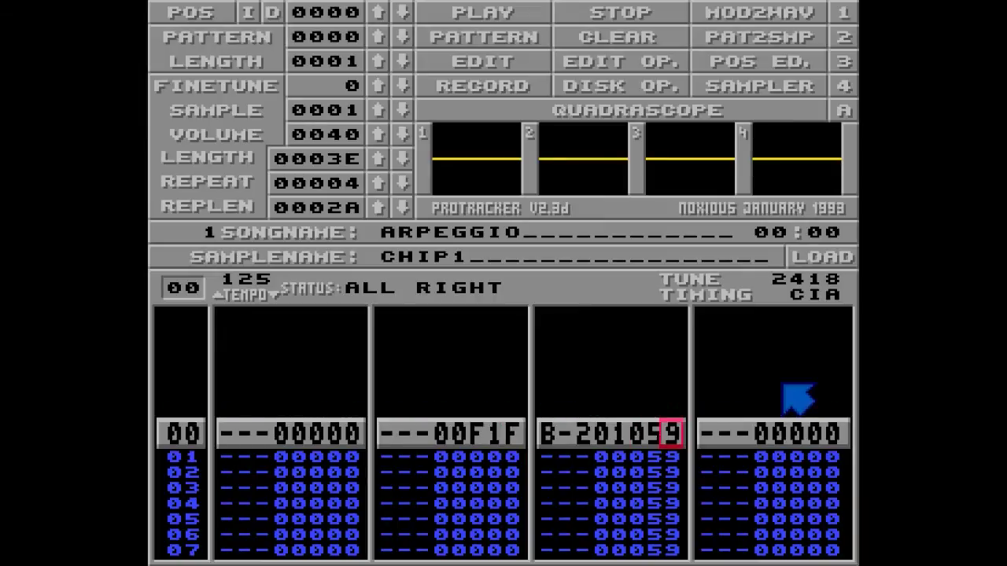
{"action": "type", "text": "f"}
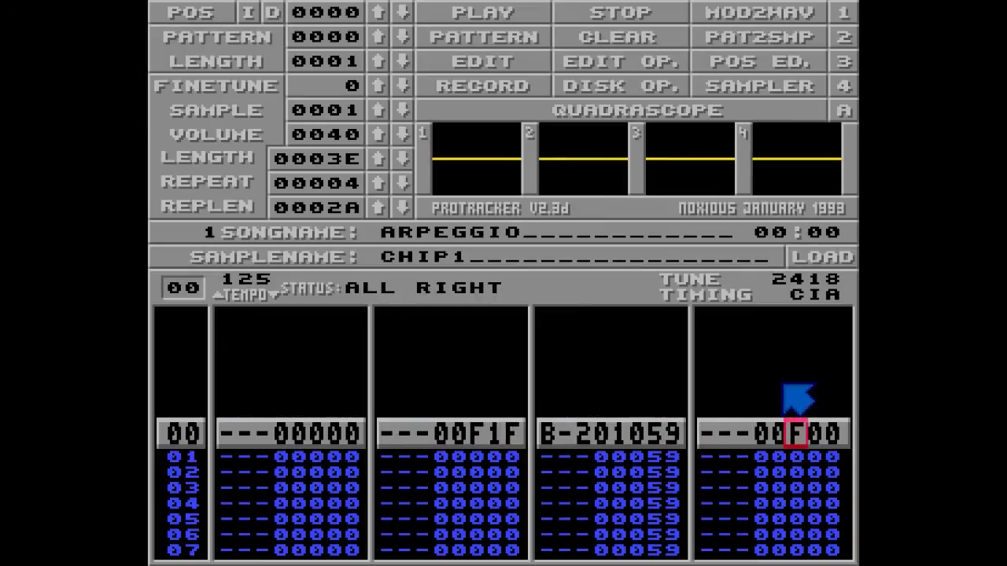
{"action": "key", "text": "Right"}
{"action": "type", "text": "2"}
{"action": "key", "text": "Down"}
{"action": "key", "text": "Up"}
{"action": "key", "text": "Right"}
{"action": "key", "text": "Right"}
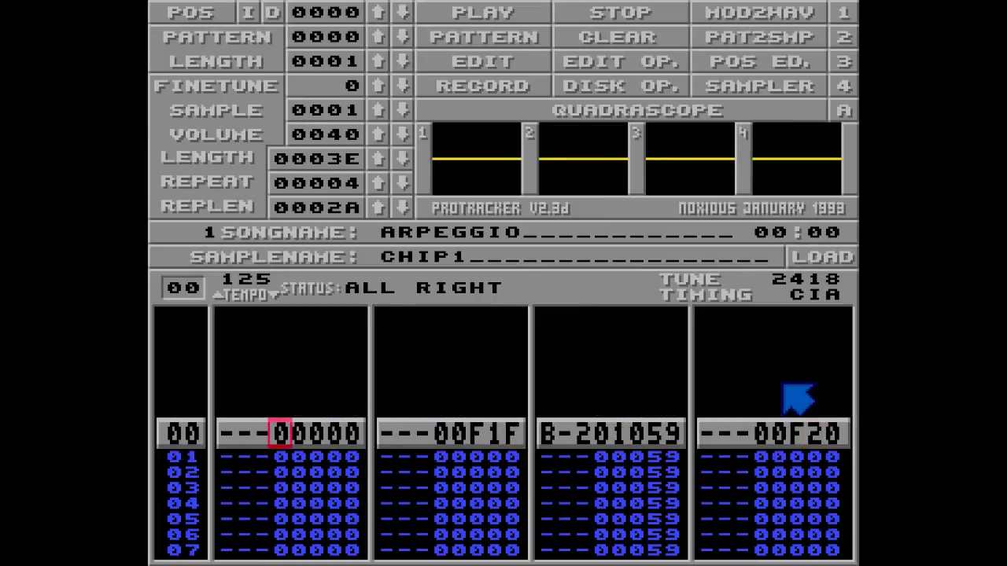
{"action": "key", "text": "Left"}
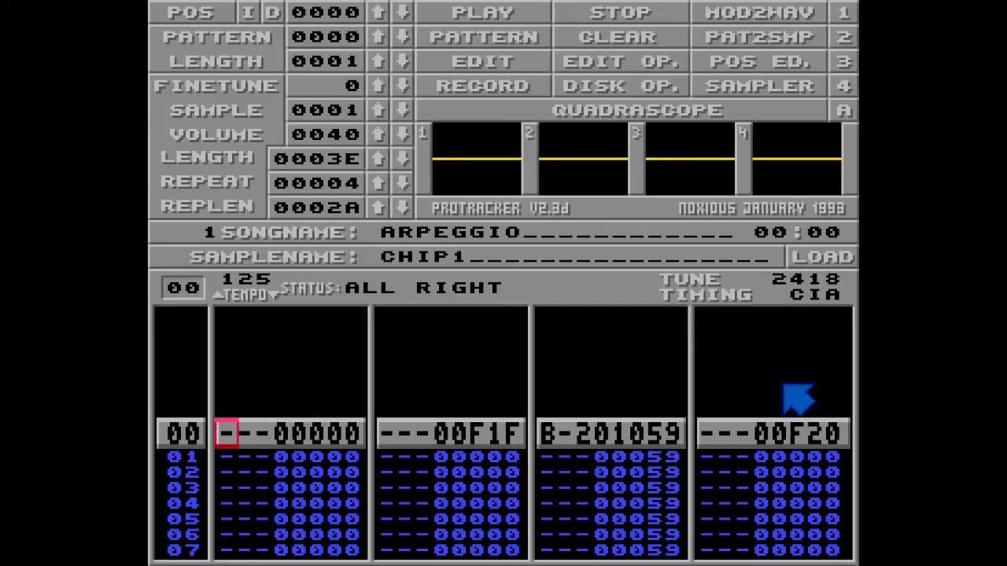
- Play the pattern with the new speed and tempo, stop, and return to channel 2's row 00 effect
{"action": "key", "text": "Alt_R"}
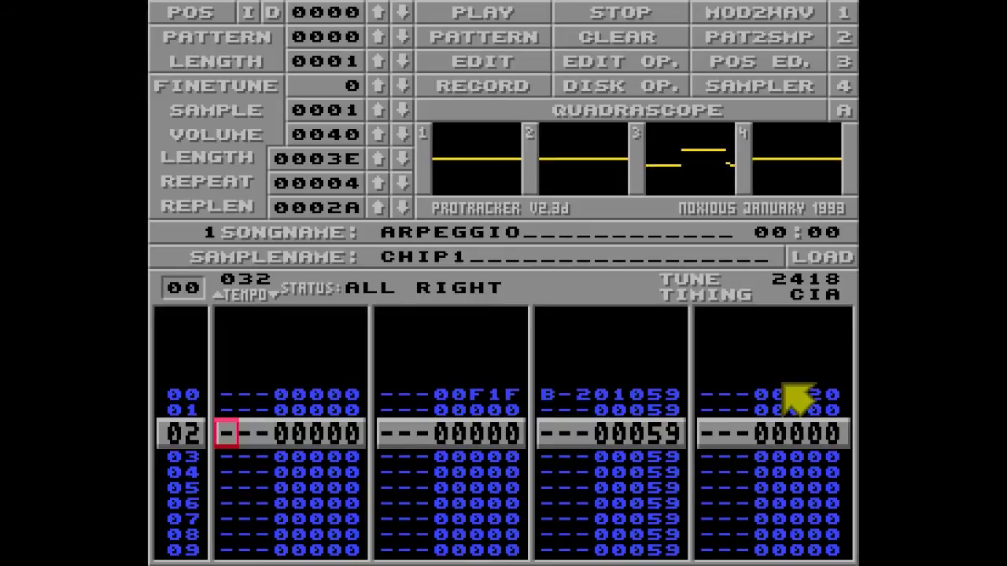
{"action": "key", "text": "space"}
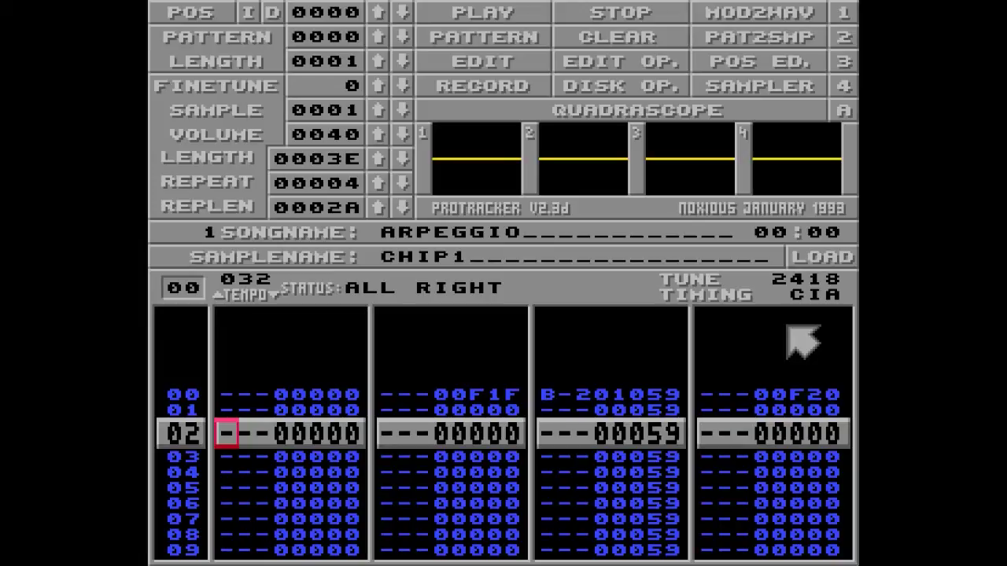
{"action": "key", "text": "Up"}
{"action": "key", "text": "Up"}
{"action": "key", "text": "Right"}
{"action": "key", "text": "Right"}
{"action": "key", "text": "Right"}
{"action": "key", "text": "Right"}
{"action": "key", "text": "Right"}
{"action": "key", "text": "Right"}
{"action": "key", "text": "Right"}
{"action": "key", "text": "Right"}
{"action": "key", "text": "Right"}
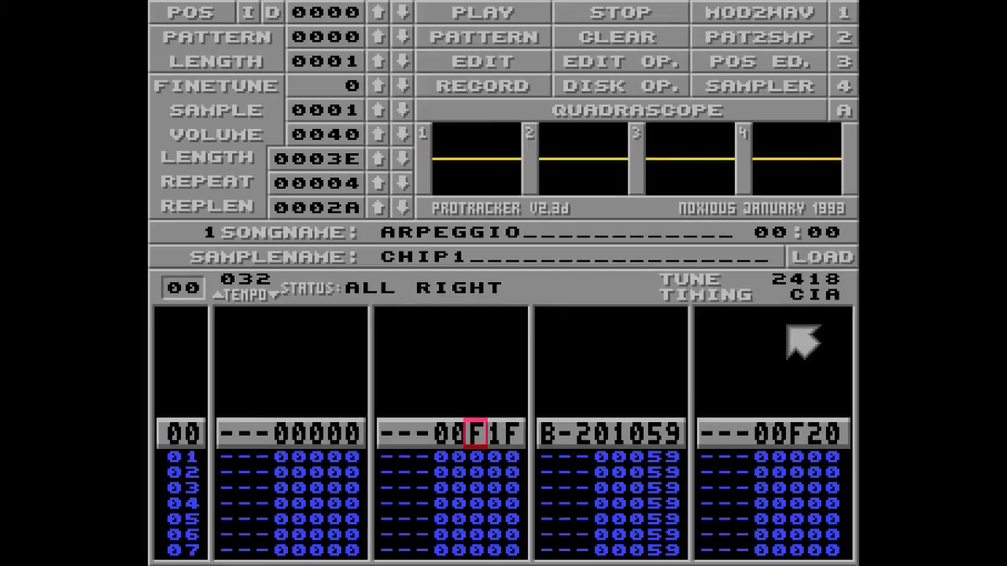
- Change channel 2's row 00 speed from F1F to F1E and play the pattern briefly
{"action": "key", "text": "Right"}
{"action": "key", "text": "Right"}
{"action": "key", "text": "Right"}
{"action": "key", "text": "Right"}
{"action": "key", "text": "Right"}
{"action": "key", "text": "Right"}
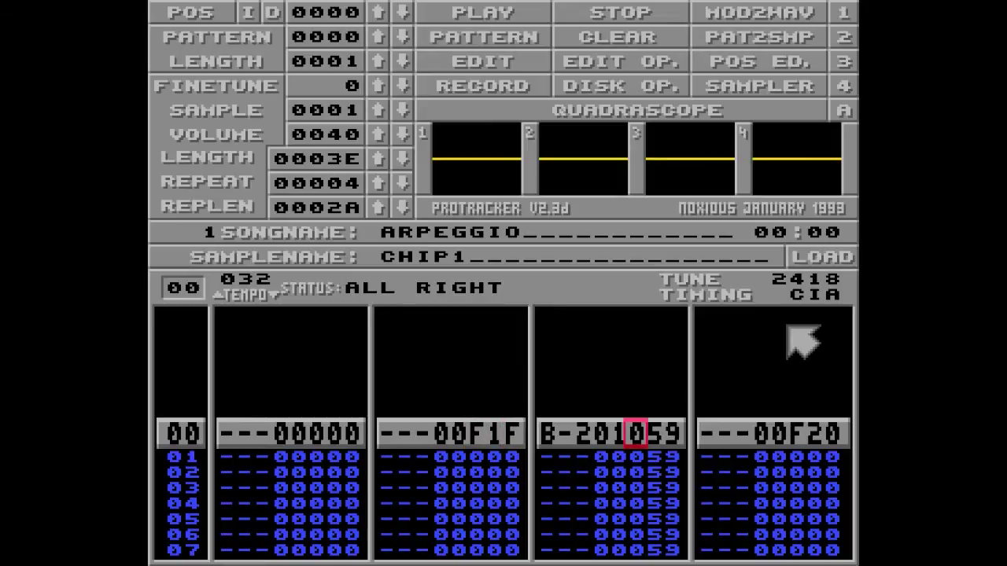
{"action": "key", "text": "Left"}
{"action": "key", "text": "Left"}
{"action": "key", "text": "Left"}
{"action": "key", "text": "Left"}
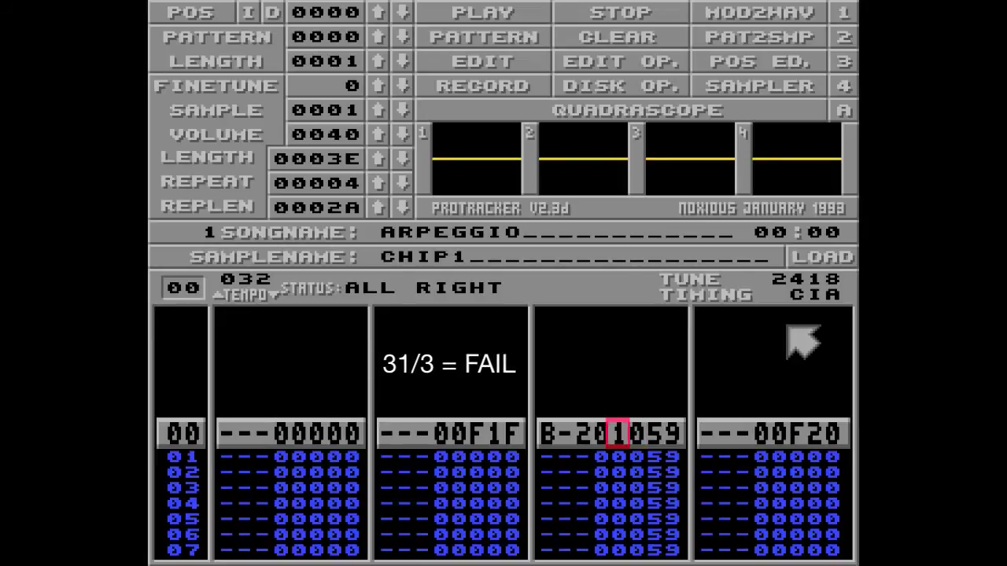
{"action": "key", "text": "space"}
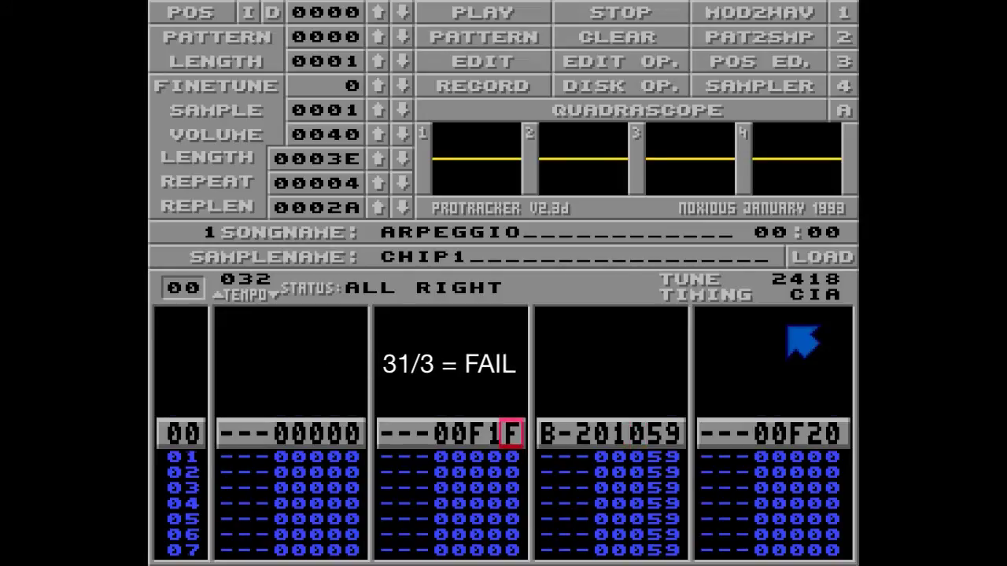
{"action": "key", "text": "e"}
{"action": "key", "text": "space"}
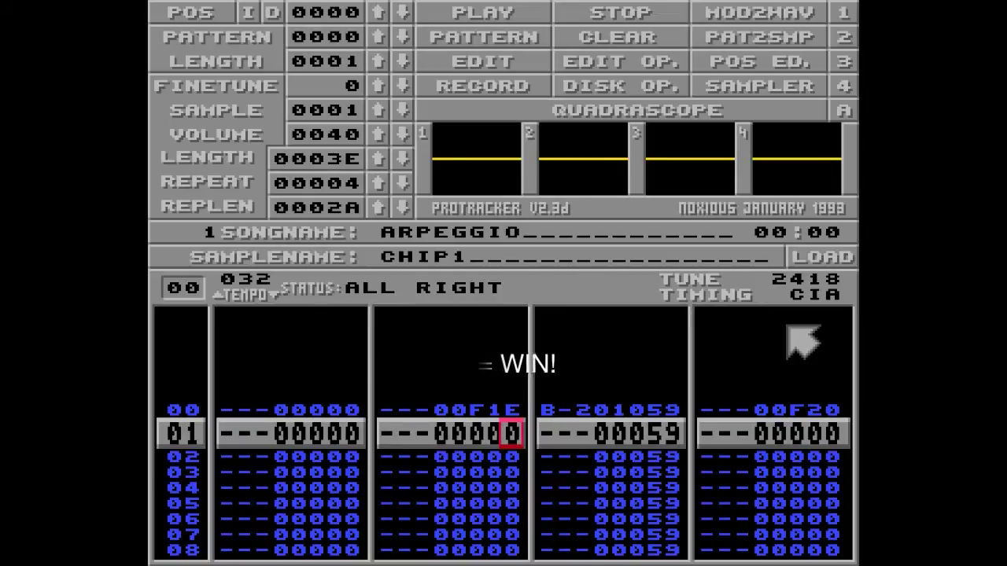
{"action": "key", "text": "alt"}
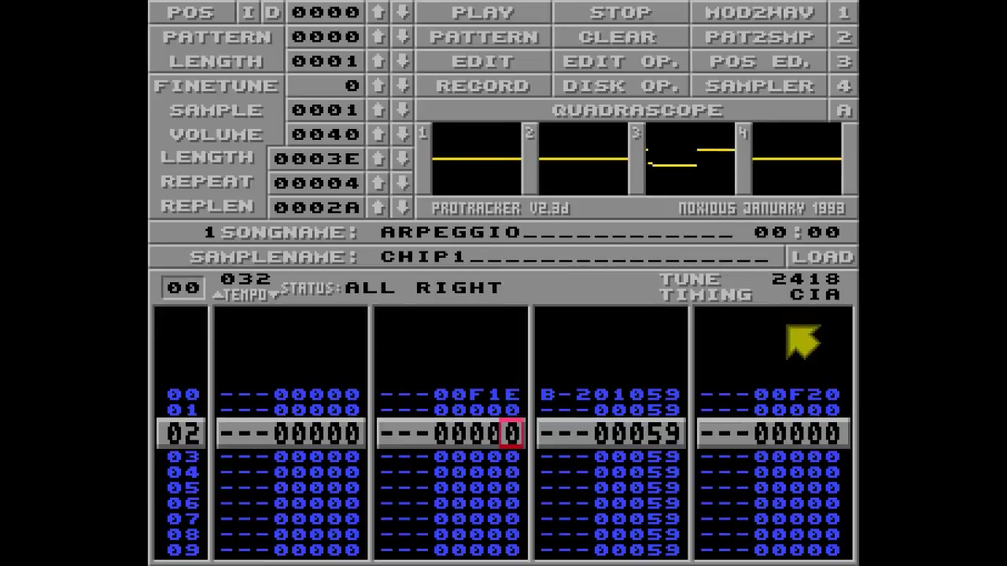
{"action": "key", "text": "space"}
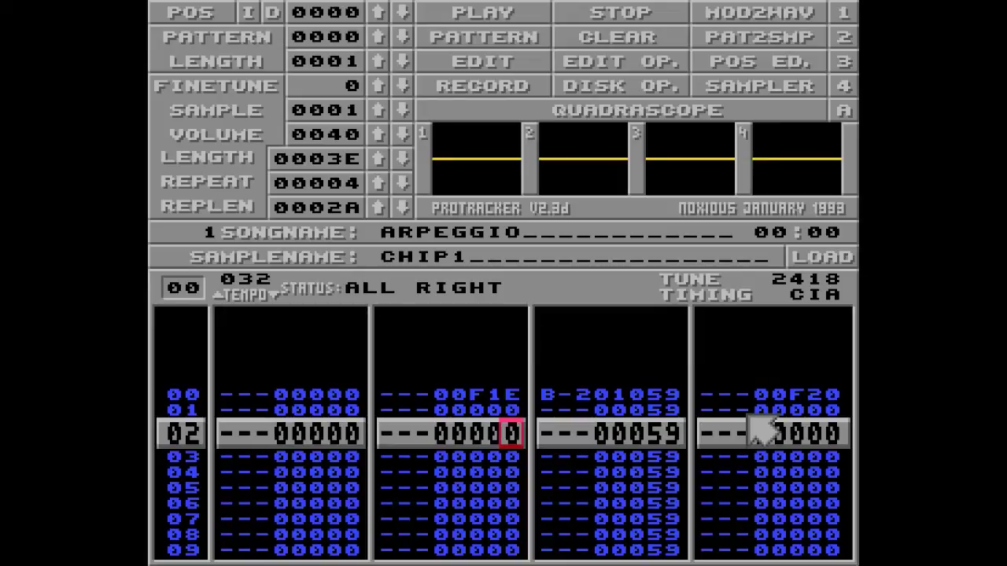
- Overwrite channel 2's row 00 speed F1E with F06
{"action": "key", "text": "Up"}
{"action": "key", "text": "Up"}
{"action": "key", "text": "space"}
{"action": "type", "text": "0"}
{"action": "key", "text": "Left"}
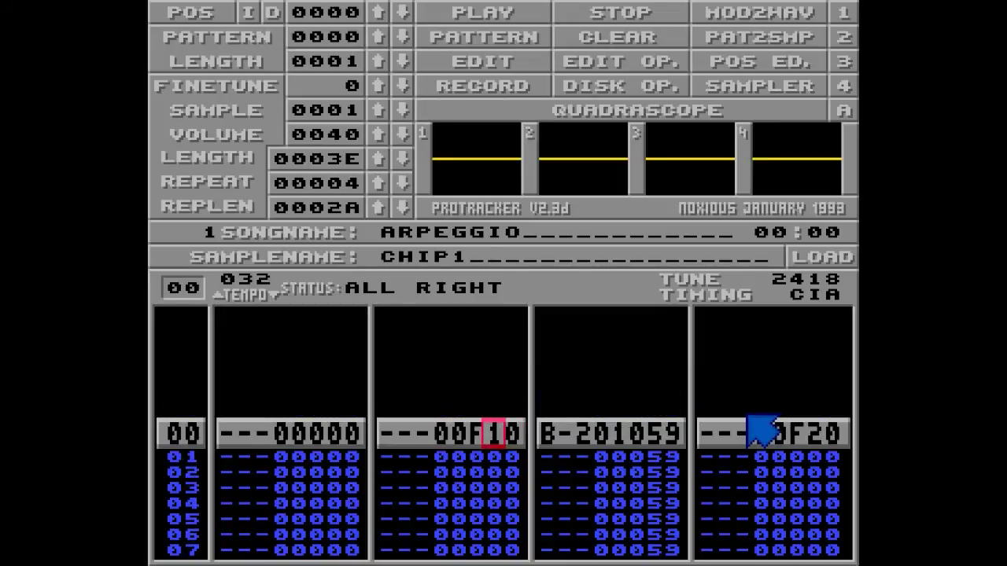
{"action": "type", "text": "0"}
{"action": "key", "text": "Right"}
{"action": "type", "text": "6"}
{"action": "key", "text": "Right"}
{"action": "key", "text": "Right"}
{"action": "key", "text": "Right"}
{"action": "key", "text": "Right"}
{"action": "key", "text": "Right"}
{"action": "key", "text": "Right"}
{"action": "key", "text": "Right"}
{"action": "key", "text": "Right"}
{"action": "key", "text": "Right"}
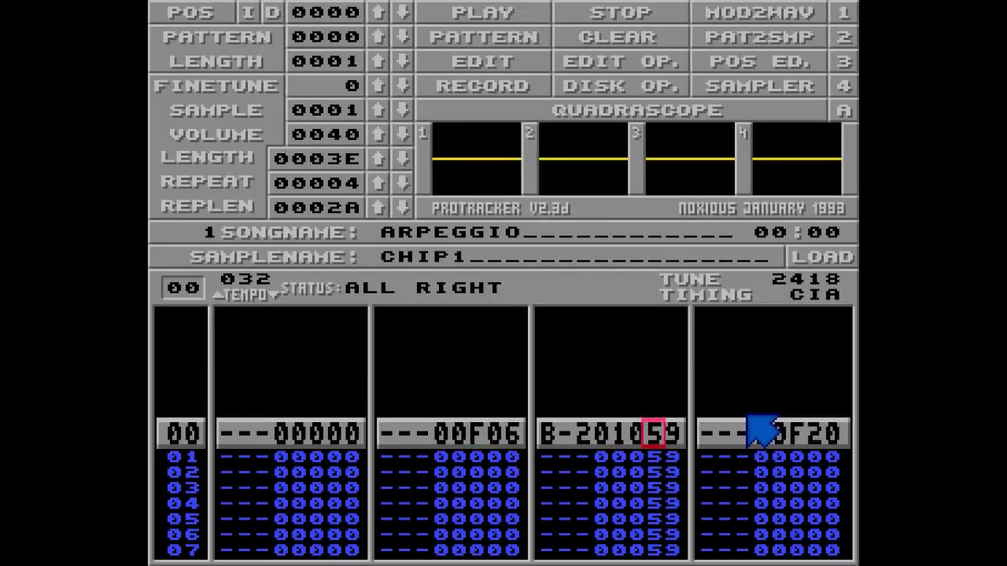
- Set channel 4's row 00 tempo to F7D and play the pattern to check it
{"action": "key", "text": "Right"}
{"action": "key", "text": "Right"}
{"action": "type", "text": "7"}
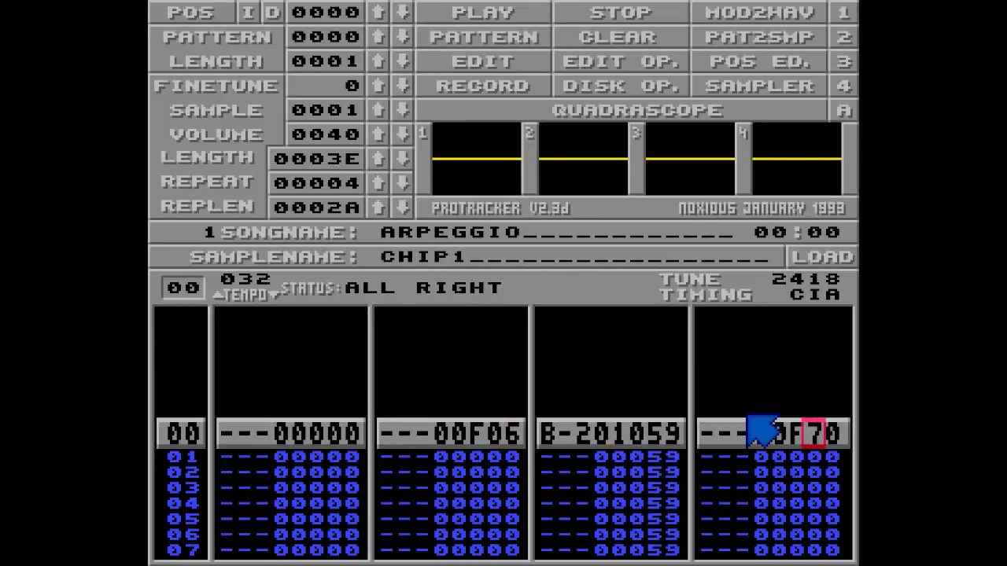
{"action": "key", "text": "Right"}
{"action": "type", "text": "D"}
{"action": "key", "text": "Down"}
{"action": "key", "text": "Control_R"}
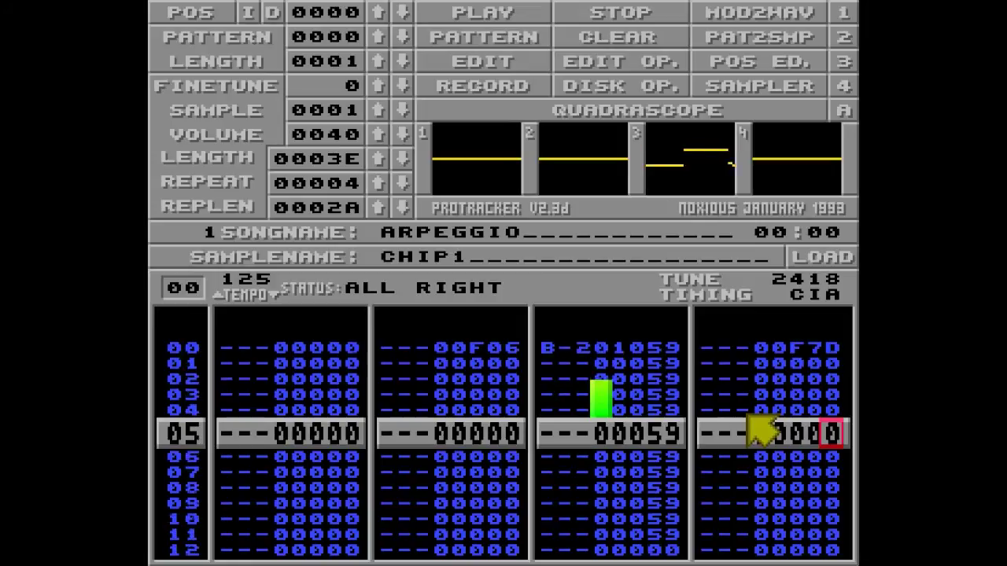
{"action": "key", "text": "space"}
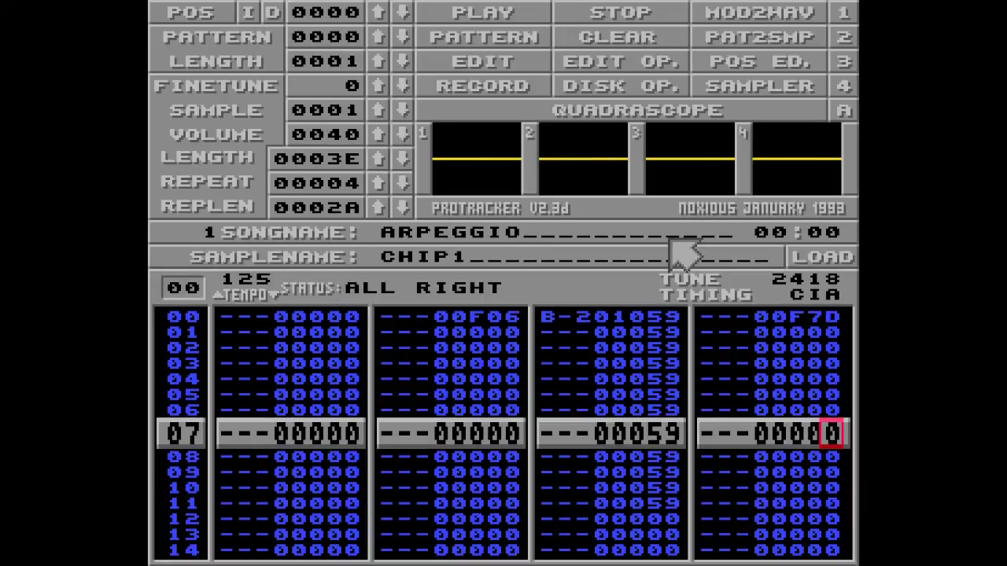
- Audition samples CHIP1 through CHIP5 in the sampler, stop the preview, and return to the pattern
{"action": "left_click", "coordinate": [717, 85]}
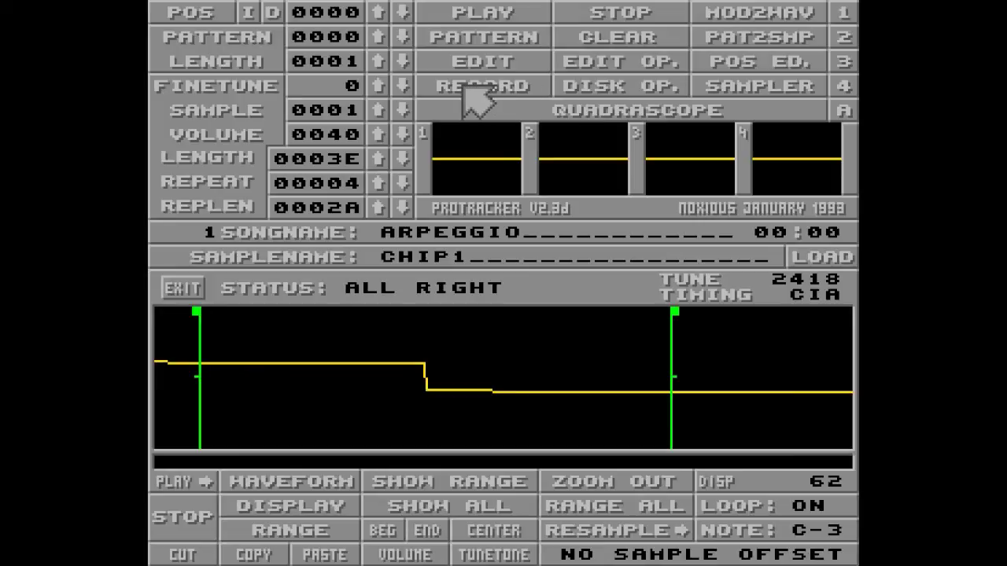
{"action": "key", "text": "shift+Up"}
{"action": "key", "text": "shift+Up"}
{"action": "key", "text": "shift+Up"}
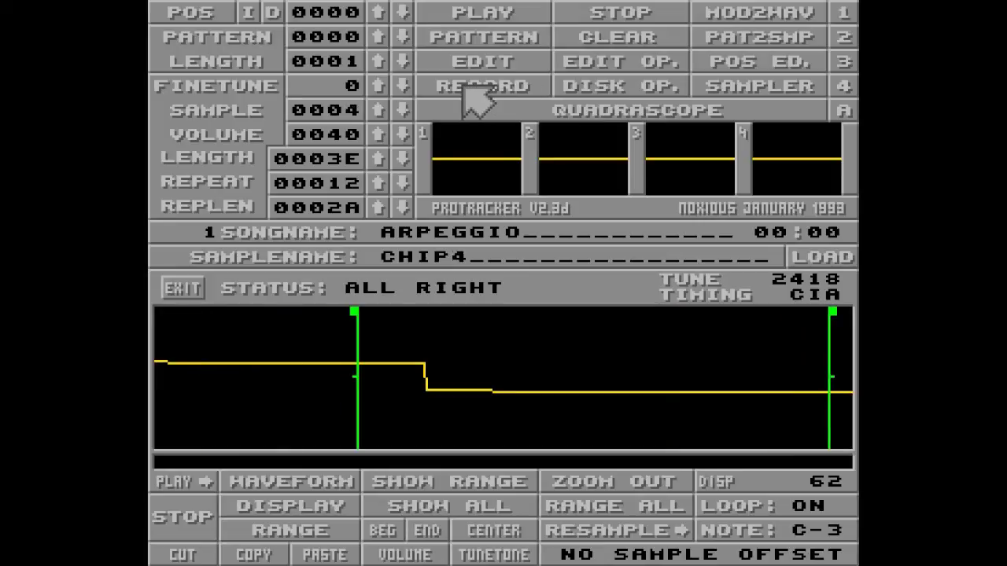
{"action": "key", "text": "shift+Up"}
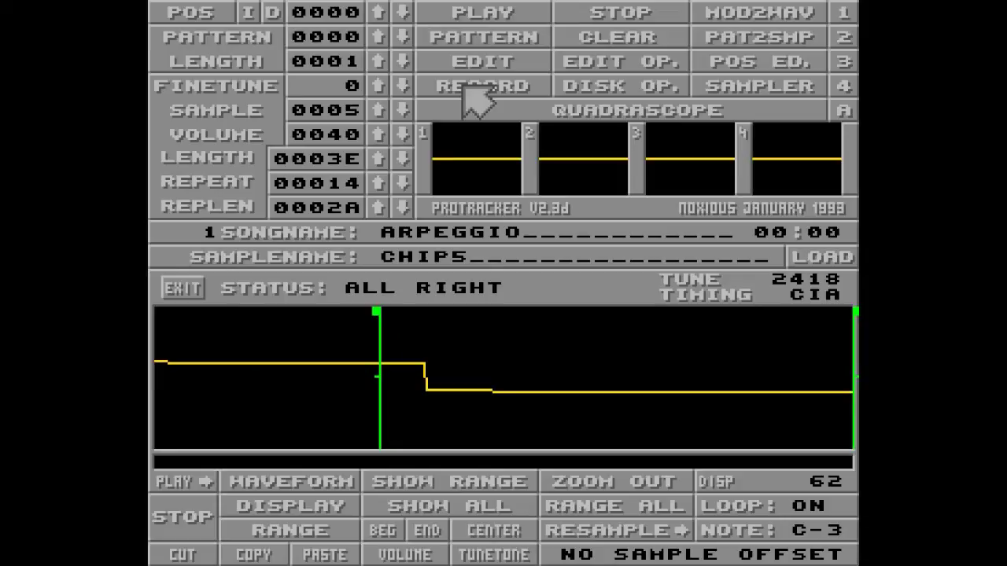
{"action": "key", "text": "shift+Down"}
{"action": "key", "text": "shift+Down"}
{"action": "key", "text": "shift+Down"}
{"action": "key", "text": "shift+Down"}
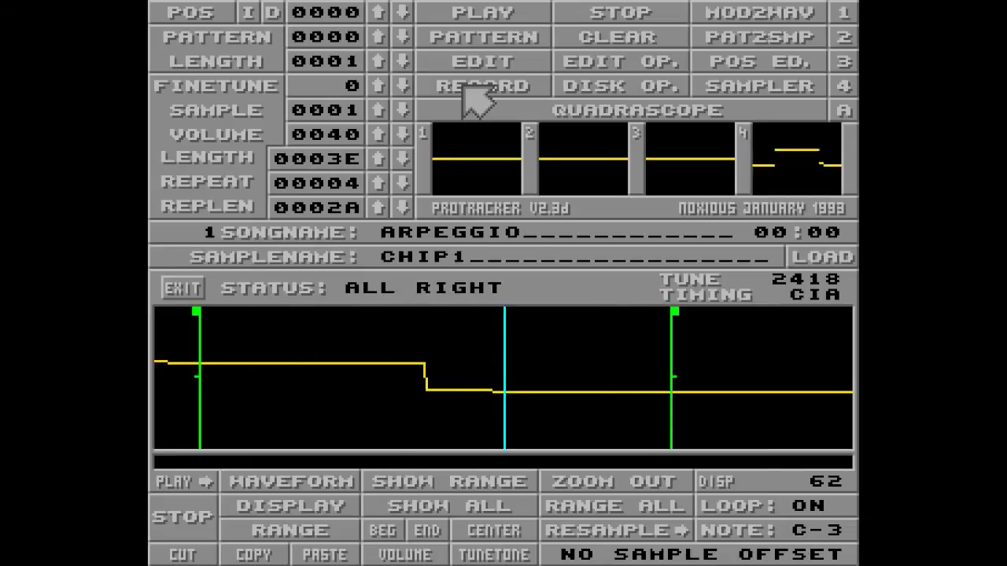
{"action": "key", "text": "shift+Up"}
{"action": "key", "text": "shift+Up"}
{"action": "key", "text": "shift+Up"}
{"action": "key", "text": "shift+Up"}
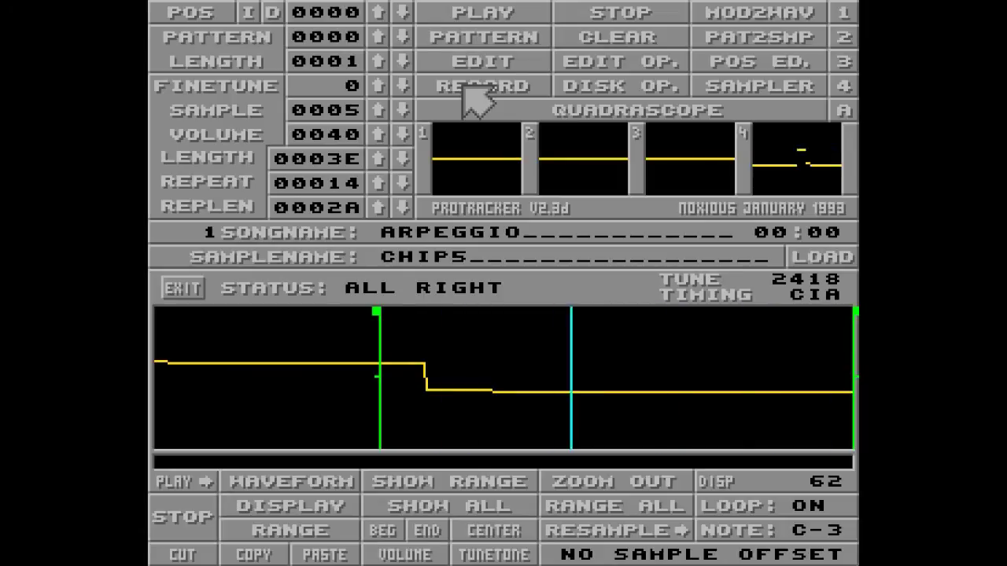
{"action": "left_click", "coordinate": [579, 20]}
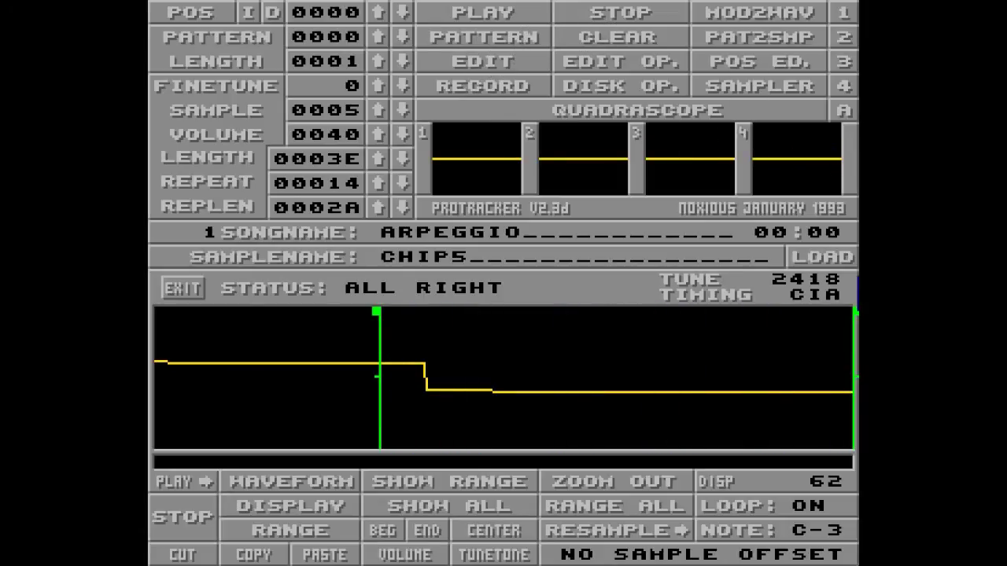
{"action": "key", "text": "space"}
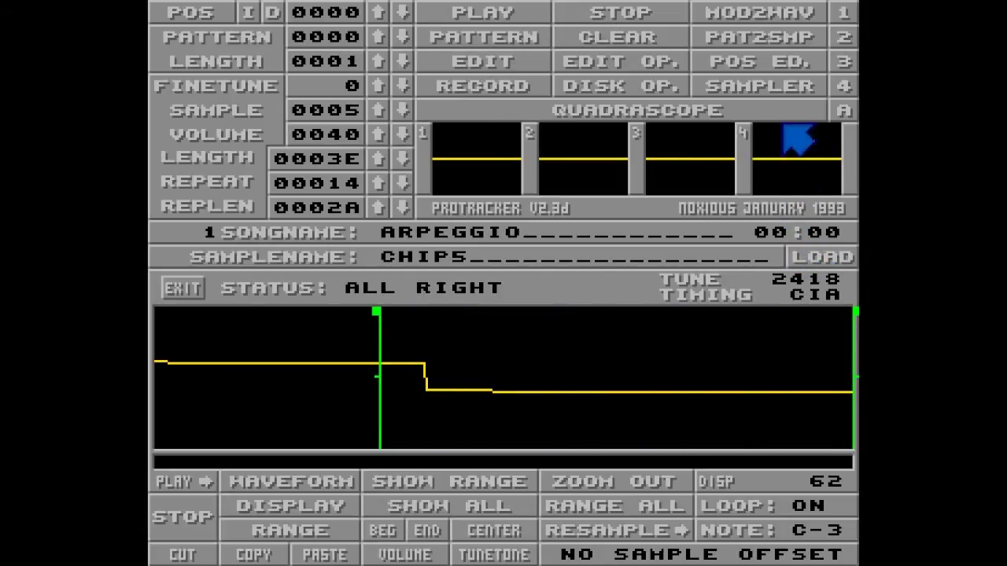
{"action": "left_click", "coordinate": [789, 92]}
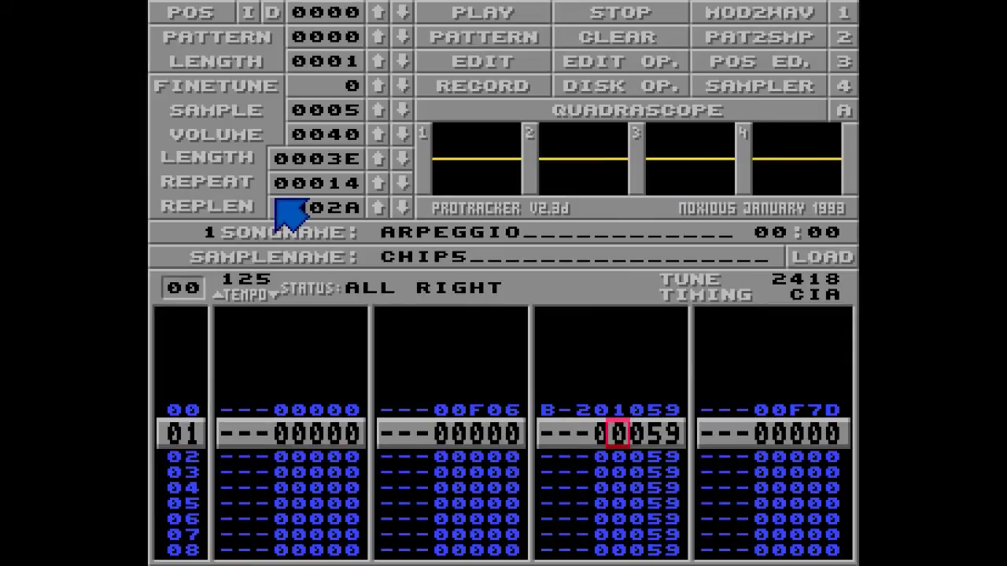
- Enter sample numbers 2,3,4,5,4,3,2,1,2,3,4 on channel 3 rows 01–11, then play and stop
{"action": "type", "text": "234543"}
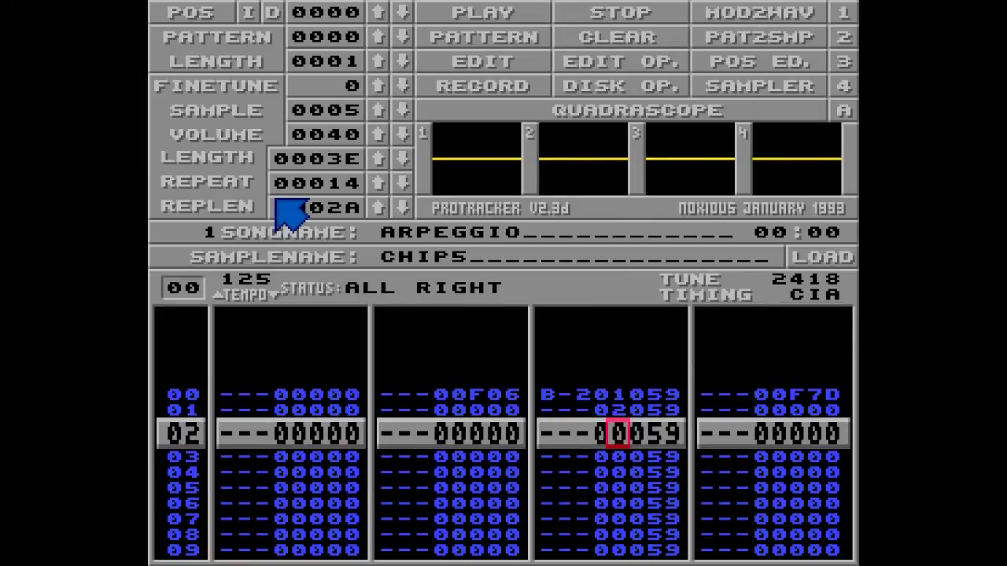
{"action": "type", "text": "21234"}
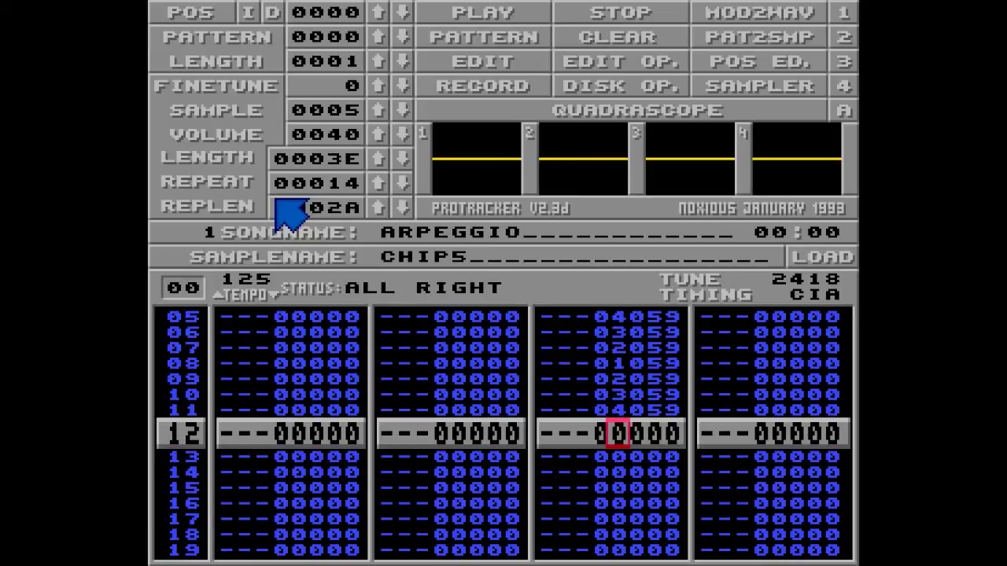
{"action": "key", "text": "Alt_R"}
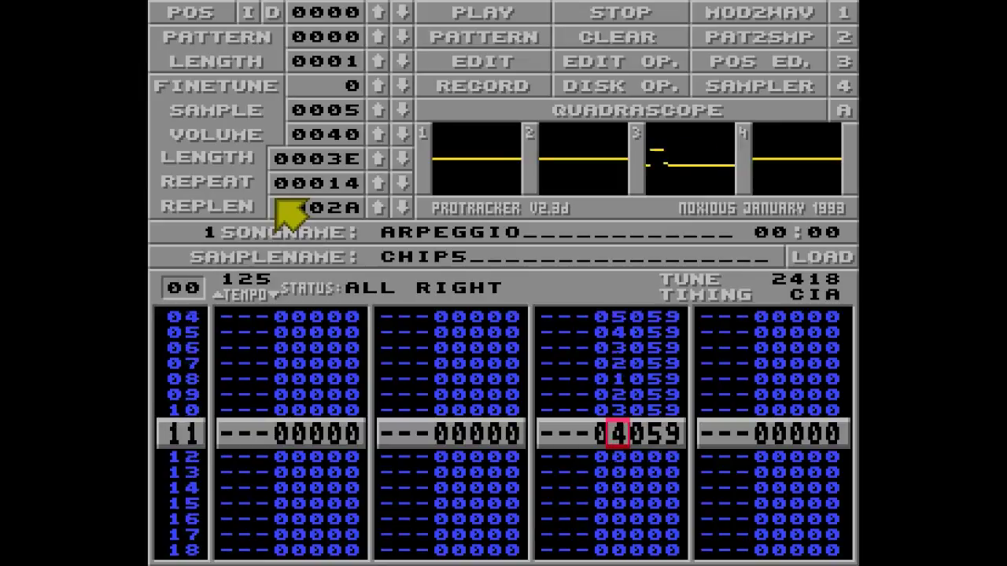
{"action": "key", "text": "space"}
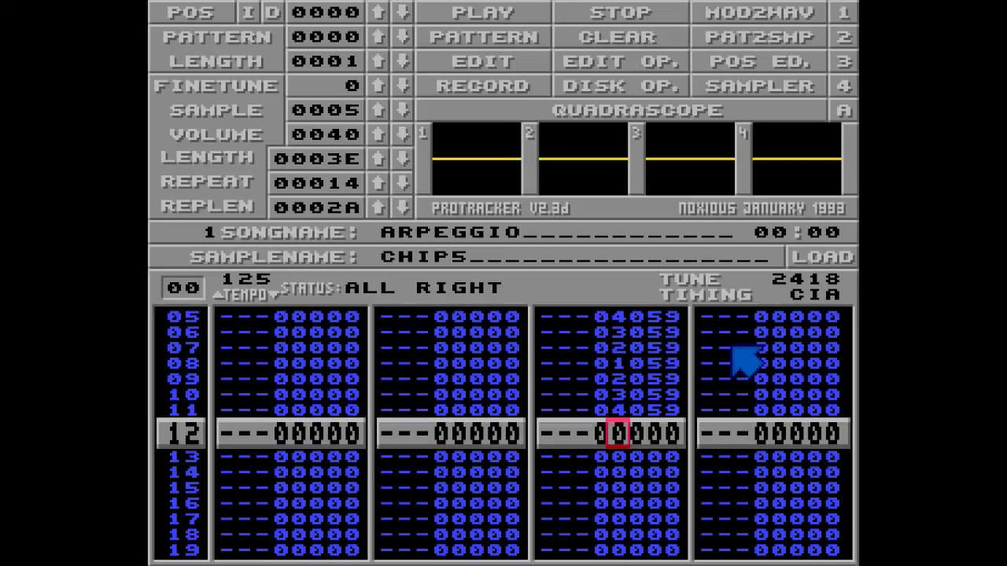
- Change channel 3's 059 arpeggio to 05A on rows 04–07 and 057 on rows 08–11, then play and stop
{"action": "key", "text": "Up"}
{"action": "key", "text": "Up"}
{"action": "key", "text": "Up"}
{"action": "key", "text": "Up"}
{"action": "key", "text": "Up"}
{"action": "key", "text": "Up"}
{"action": "key", "text": "Up"}
{"action": "key", "text": "Up"}
{"action": "key", "text": "Right"}
{"action": "key", "text": "Right"}
{"action": "key", "text": "Right"}
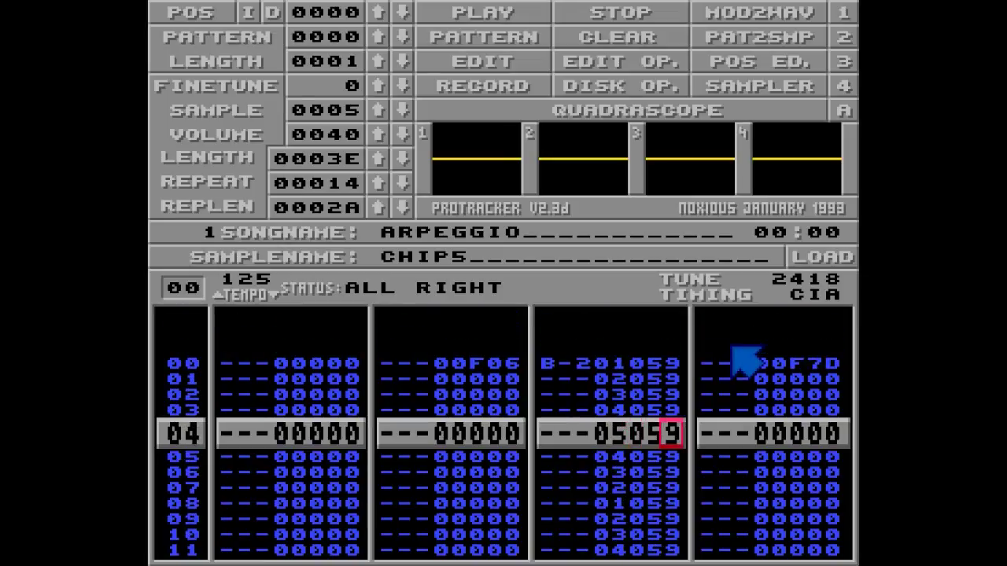
{"action": "key", "text": "a"}
{"action": "key", "text": "a"}
{"action": "key", "text": "a"}
{"action": "key", "text": "a"}
{"action": "key", "text": "Down"}
{"action": "key", "text": "Down"}
{"action": "key", "text": "Down"}
{"action": "key", "text": "Down"}
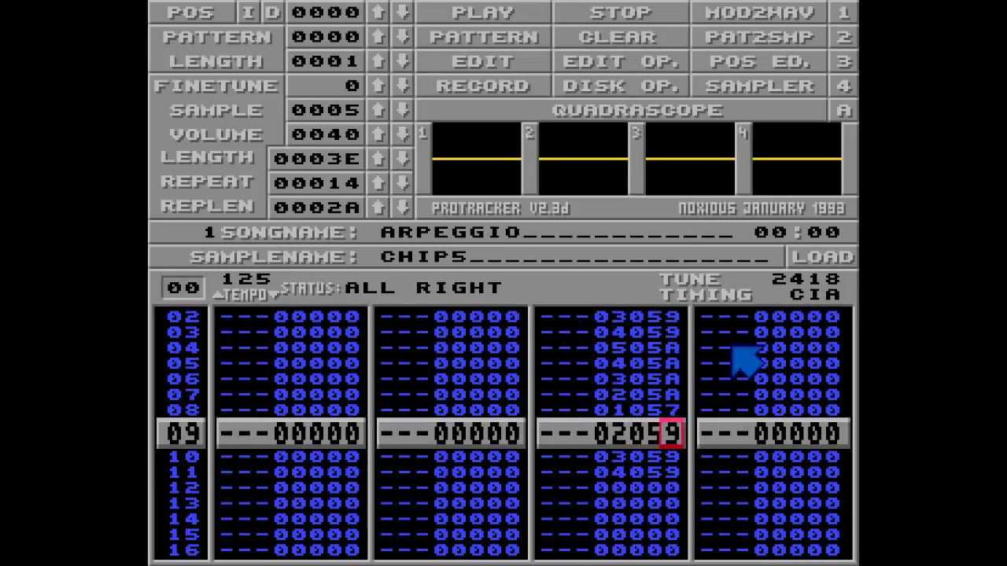
{"action": "key", "text": "Control_R"}
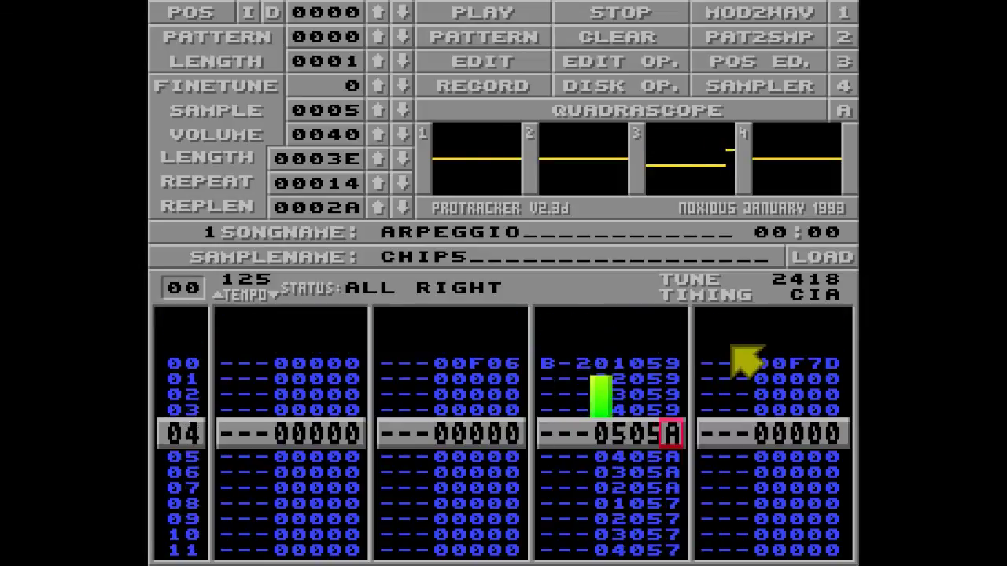
{"action": "key", "text": "space"}
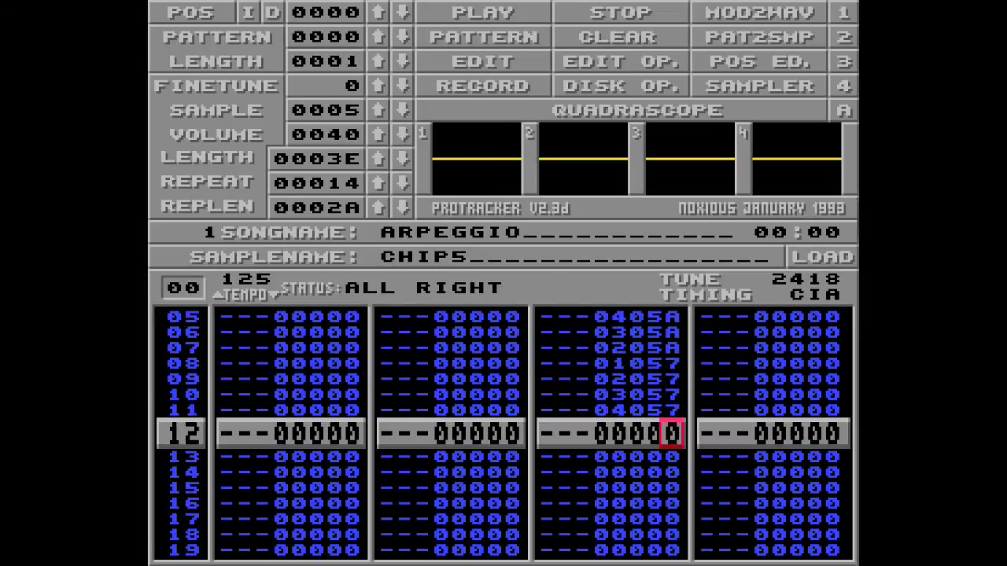